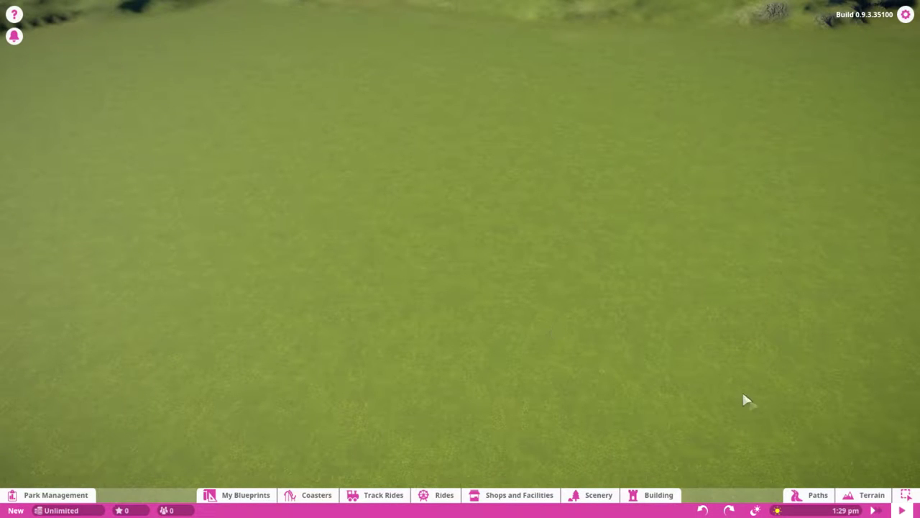
# Raise a rounded terrain mound in the middle of the empty field with a 28 m brush at 100% intensity.
pyautogui.click(864, 499)
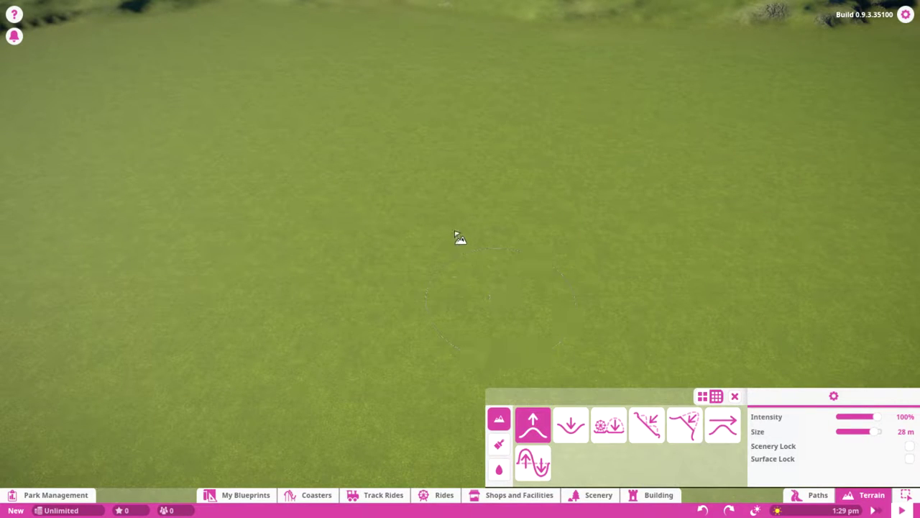
pyautogui.moveTo(458, 237); pyautogui.dragTo(458, 238)
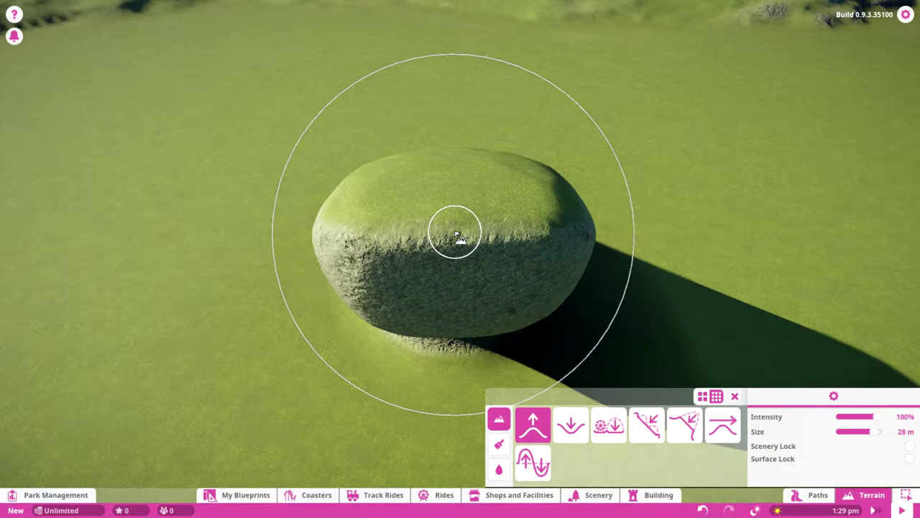
pyautogui.moveTo(458, 237); pyautogui.dragTo(465, 243)
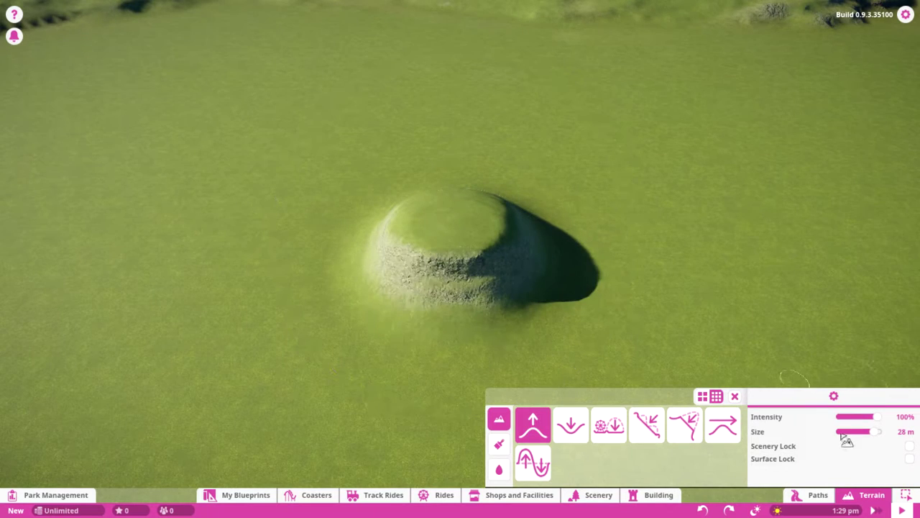
# Enable Surface Lock and pull the mound up into a taller, dome-topped column.
pyautogui.click(909, 458)
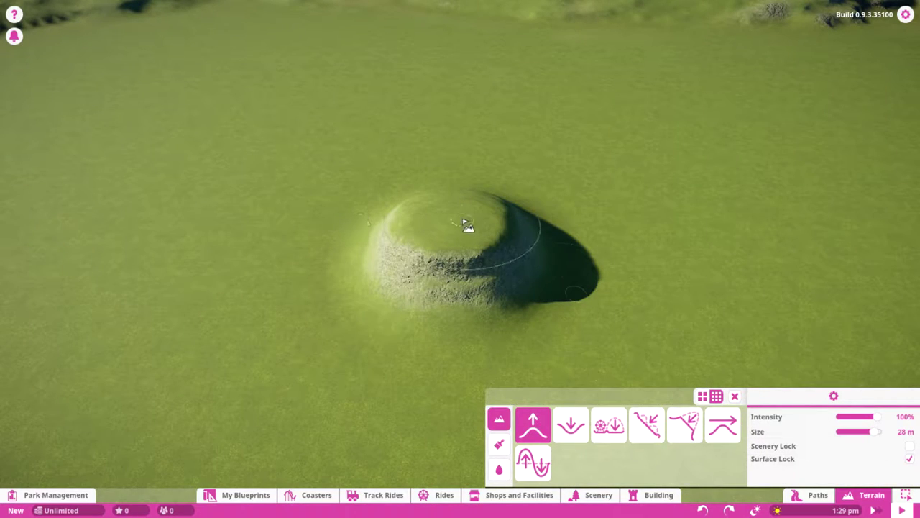
pyautogui.moveTo(459, 217)
pyautogui.mouseDown()
pyautogui.moveTo(460, 200)
pyautogui.moveTo(538, 251)
pyautogui.mouseUp()
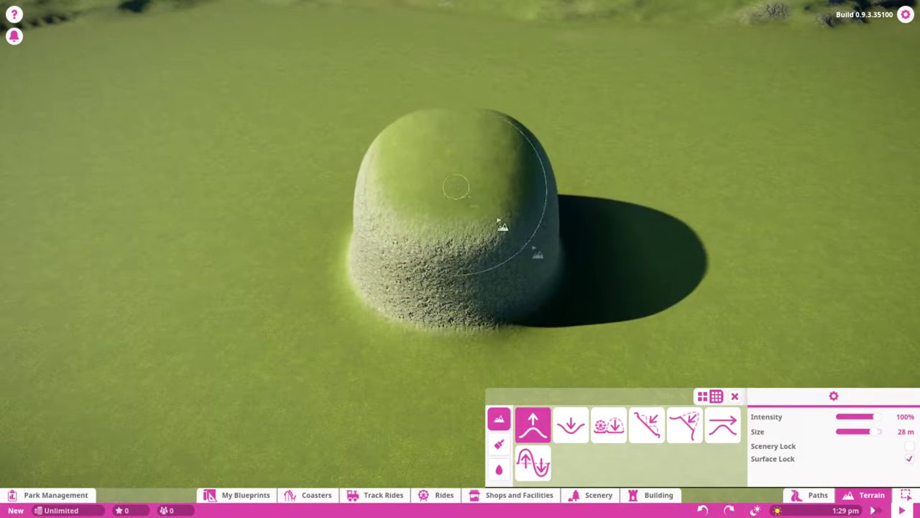
pyautogui.press('d')
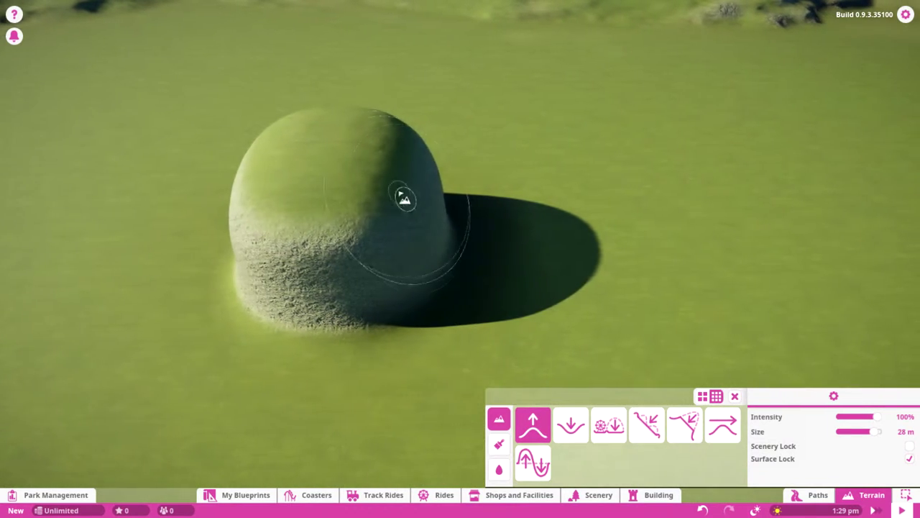
# Push a deep, wide pit into the ground beside the mound with the 28 m brush.
pyautogui.click(571, 426)
pyautogui.moveTo(495, 308)
pyautogui.mouseDown()
pyautogui.moveTo(489, 294)
pyautogui.moveTo(409, 347)
pyautogui.moveTo(417, 396)
pyautogui.moveTo(477, 316)
pyautogui.moveTo(563, 338)
pyautogui.moveTo(368, 378)
pyautogui.moveTo(407, 308)
pyautogui.moveTo(340, 333)
pyautogui.moveTo(454, 298)
pyautogui.mouseUp()
pyautogui.press('s')
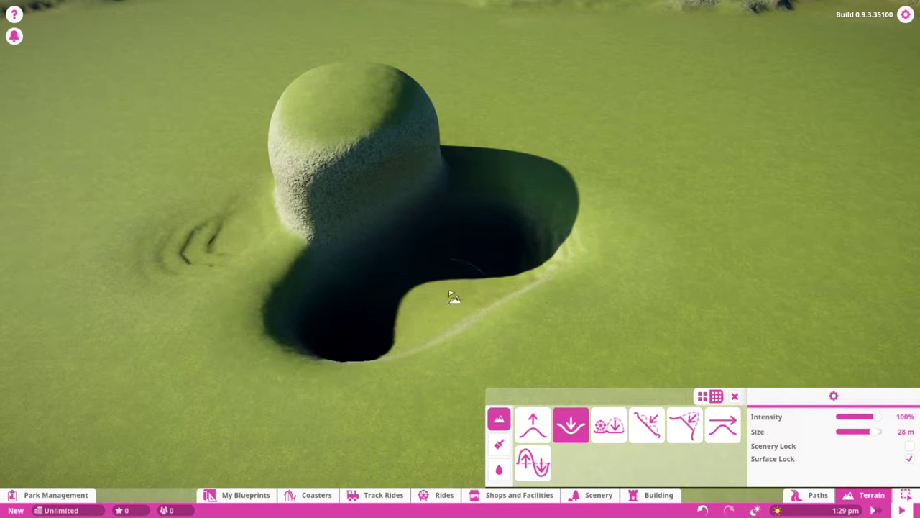
pyautogui.moveTo(530, 263)
pyautogui.mouseDown()
pyautogui.moveTo(468, 312)
pyautogui.moveTo(409, 323)
pyautogui.moveTo(494, 301)
pyautogui.mouseUp()
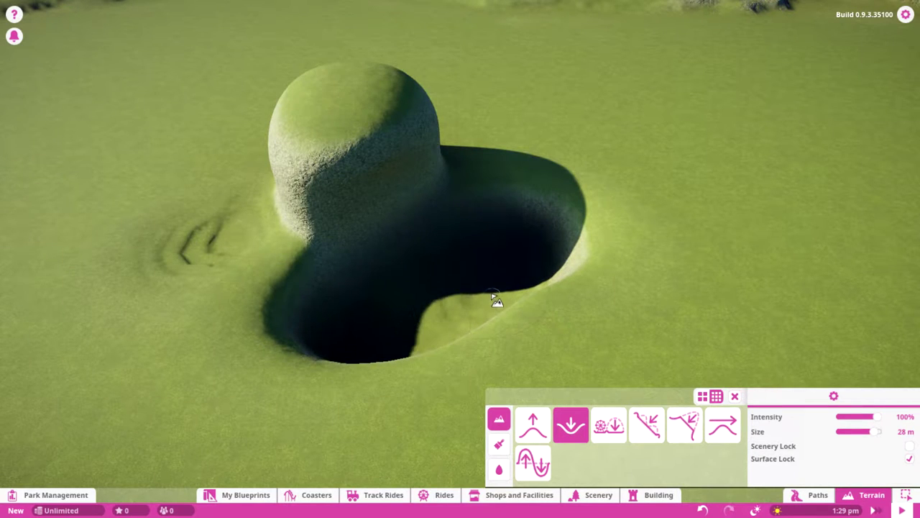
# Flatten the rippled ground beside the pit to foundation, and level the mound's top with a 16 m brush at 79% intensity.
pyautogui.click(609, 426)
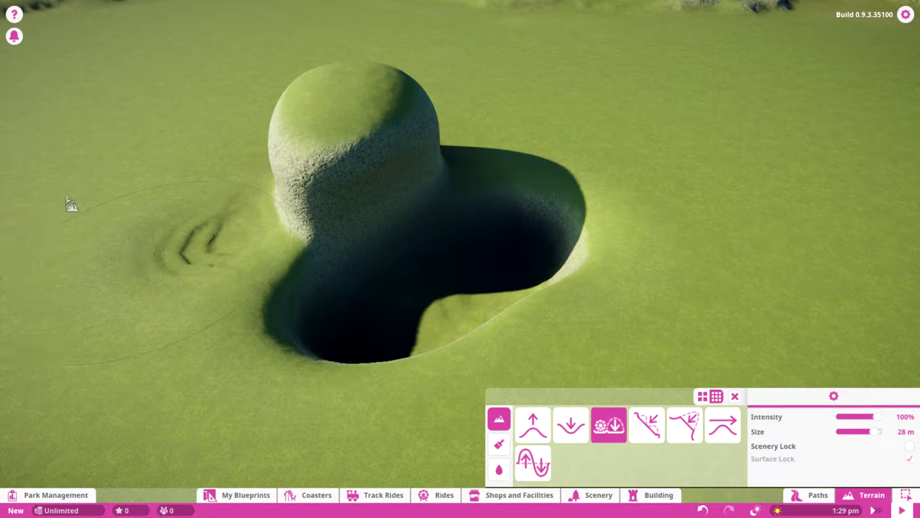
pyautogui.moveTo(70, 208)
pyautogui.mouseDown()
pyautogui.moveTo(107, 247)
pyautogui.moveTo(144, 220)
pyautogui.moveTo(155, 239)
pyautogui.moveTo(102, 344)
pyautogui.moveTo(125, 419)
pyautogui.moveTo(86, 309)
pyautogui.mouseUp()
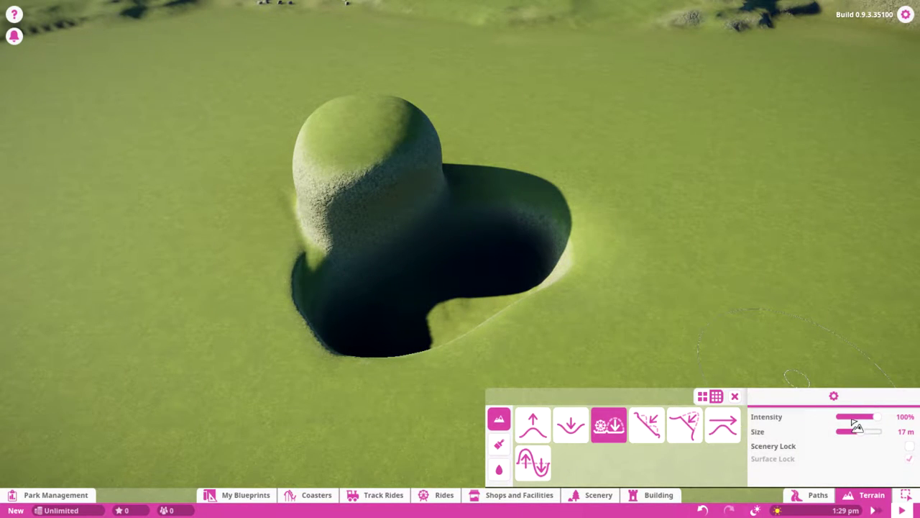
pyautogui.press('-')
pyautogui.press(']')
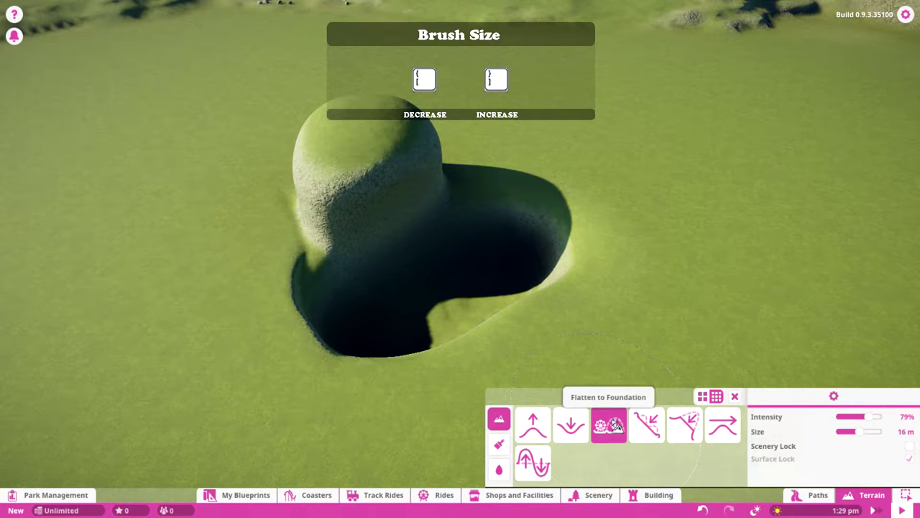
pyautogui.press('w')
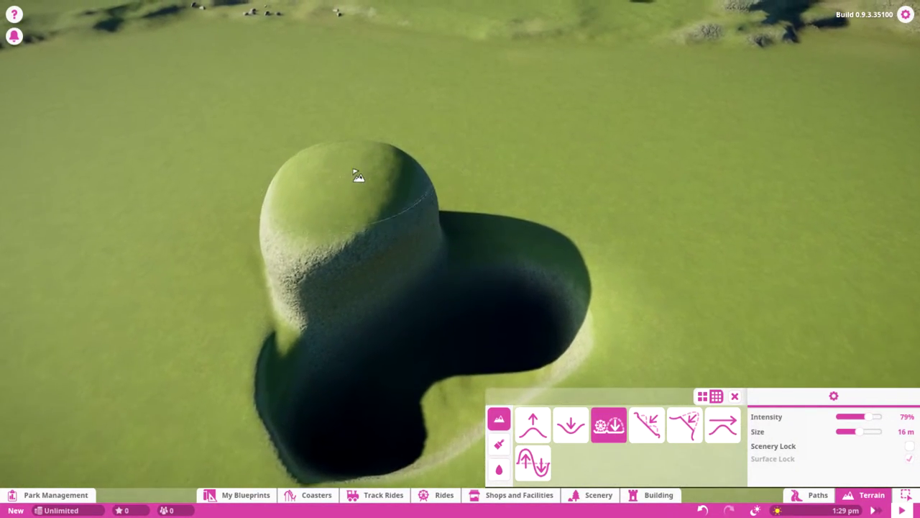
pyautogui.moveTo(360, 171); pyautogui.dragTo(345, 141)
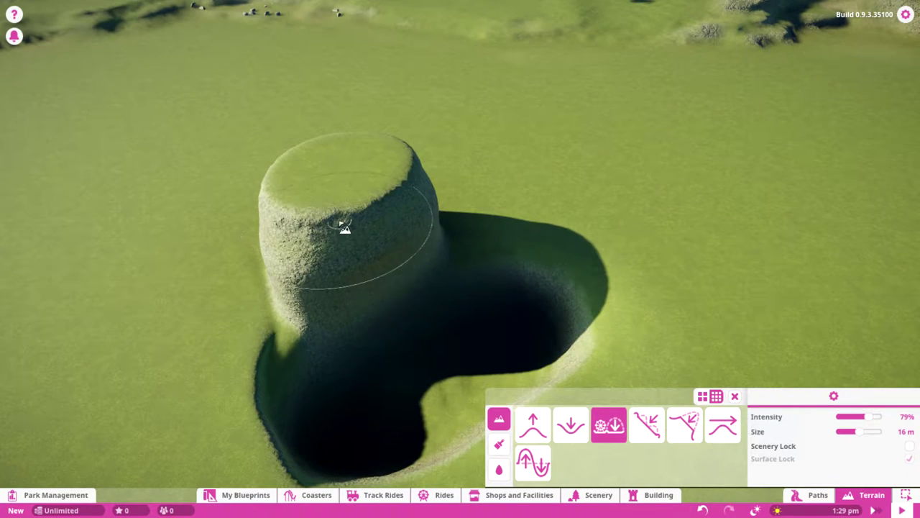
pyautogui.scroll(-4, 346, 228)
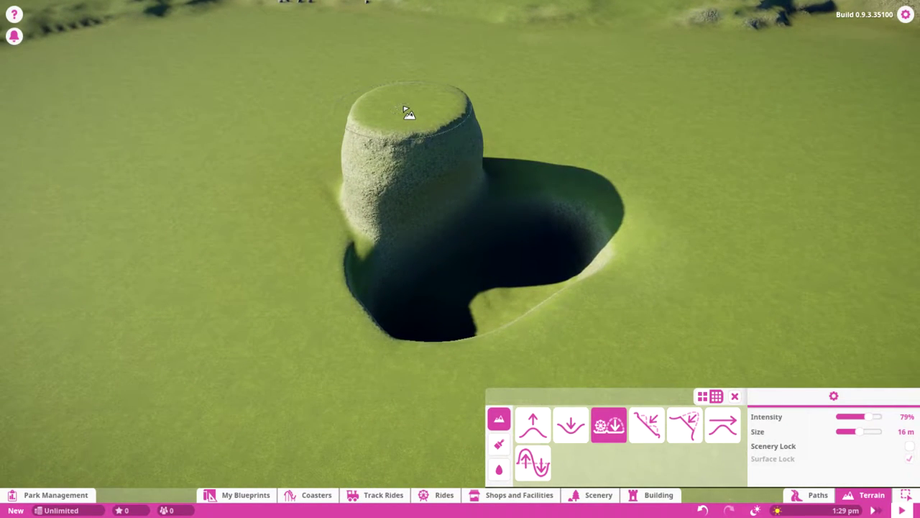
# Extend the mound's flat top into a terraced ridge curving around the pit, using Flatten to Foundation at 79% intensity.
pyautogui.moveTo(406, 112)
pyautogui.mouseDown()
pyautogui.moveTo(301, 276)
pyautogui.moveTo(335, 418)
pyautogui.moveTo(302, 222)
pyautogui.moveTo(398, 285)
pyautogui.moveTo(315, 261)
pyautogui.moveTo(261, 268)
pyautogui.mouseUp()
pyautogui.press('s')
pyautogui.press('d')
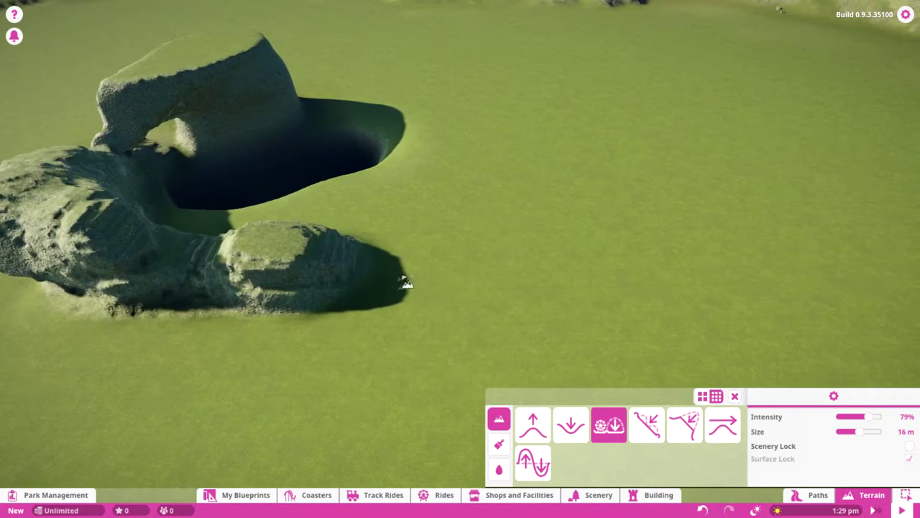
pyautogui.moveTo(405, 283); pyautogui.dragTo(353, 233)
pyautogui.scroll(3, 353, 233)
pyautogui.moveTo(605, 99)
pyautogui.mouseDown()
pyautogui.moveTo(575, 92)
pyautogui.moveTo(473, 137)
pyautogui.mouseUp()
pyautogui.moveTo(478, 100)
pyautogui.mouseDown()
pyautogui.moveTo(378, 271)
pyautogui.moveTo(380, 138)
pyautogui.moveTo(281, 289)
pyautogui.moveTo(335, 251)
pyautogui.moveTo(228, 341)
pyautogui.moveTo(355, 332)
pyautogui.moveTo(367, 307)
pyautogui.mouseUp()
# Add further terraced spurs along the outer side of the ridge with Flatten to Foundation.
pyautogui.press('s')
pyautogui.press('d')
pyautogui.press('a')
pyautogui.press('w')
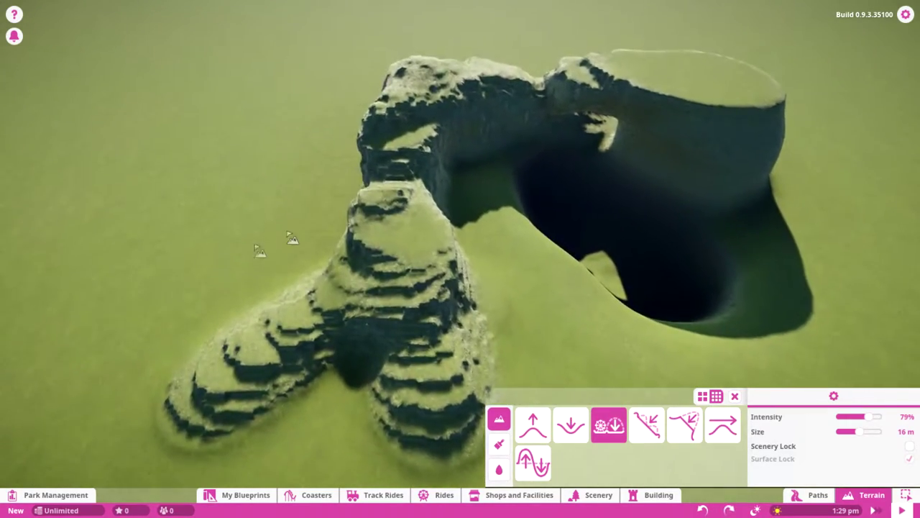
pyautogui.moveTo(276, 246)
pyautogui.mouseDown()
pyautogui.moveTo(377, 230)
pyautogui.moveTo(360, 252)
pyautogui.moveTo(306, 280)
pyautogui.moveTo(207, 297)
pyautogui.moveTo(273, 277)
pyautogui.mouseUp()
pyautogui.moveTo(387, 250)
pyautogui.mouseDown()
pyautogui.moveTo(424, 238)
pyautogui.moveTo(436, 204)
pyautogui.mouseUp()
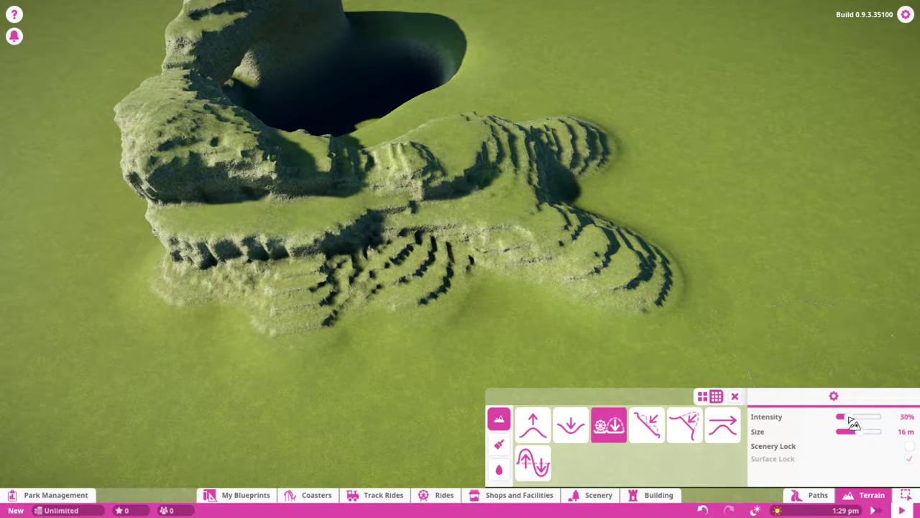
# Lower the brush intensity to 24% and flatten over the ridge's outer terraces.
pyautogui.moveTo(375, 219)
pyautogui.mouseDown()
pyautogui.moveTo(431, 290)
pyautogui.moveTo(421, 240)
pyautogui.moveTo(431, 172)
pyautogui.moveTo(305, 206)
pyautogui.moveTo(230, 151)
pyautogui.moveTo(242, 220)
pyautogui.moveTo(164, 192)
pyautogui.mouseUp()
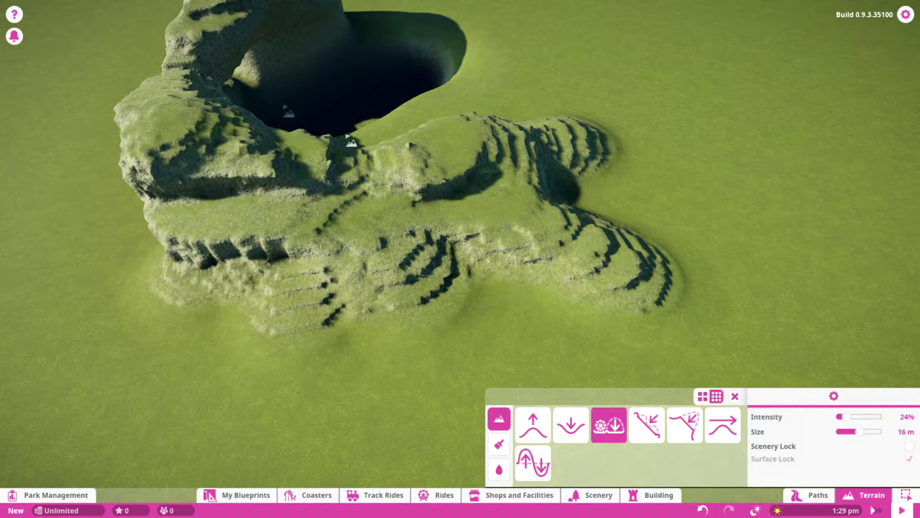
pyautogui.press('q')
pyautogui.press('d')
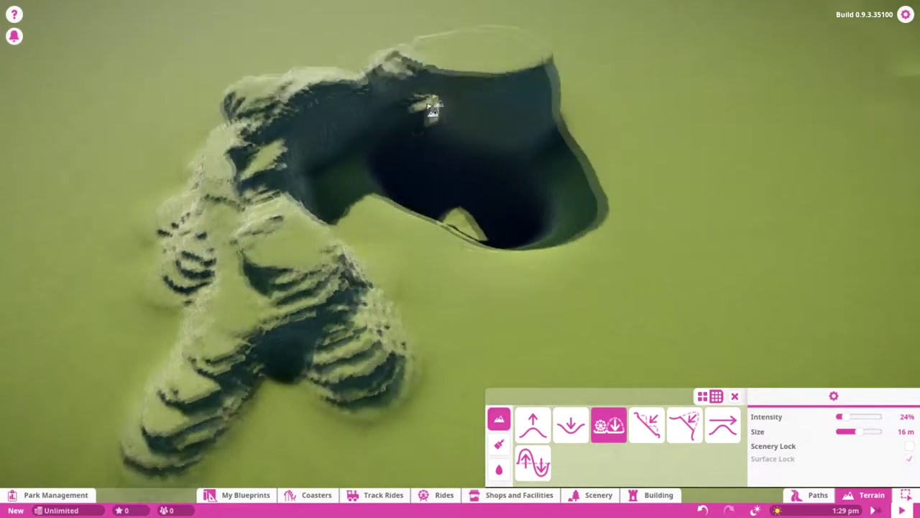
# Build a stepped ridge descending from the mound along the pit's other side with Flatten to Foundation at 24% intensity.
pyautogui.moveTo(573, 170)
pyautogui.mouseDown()
pyautogui.moveTo(589, 216)
pyautogui.moveTo(554, 160)
pyautogui.mouseUp()
pyautogui.moveTo(506, 119)
pyautogui.mouseDown()
pyautogui.moveTo(557, 162)
pyautogui.moveTo(525, 137)
pyautogui.moveTo(604, 243)
pyautogui.mouseUp()
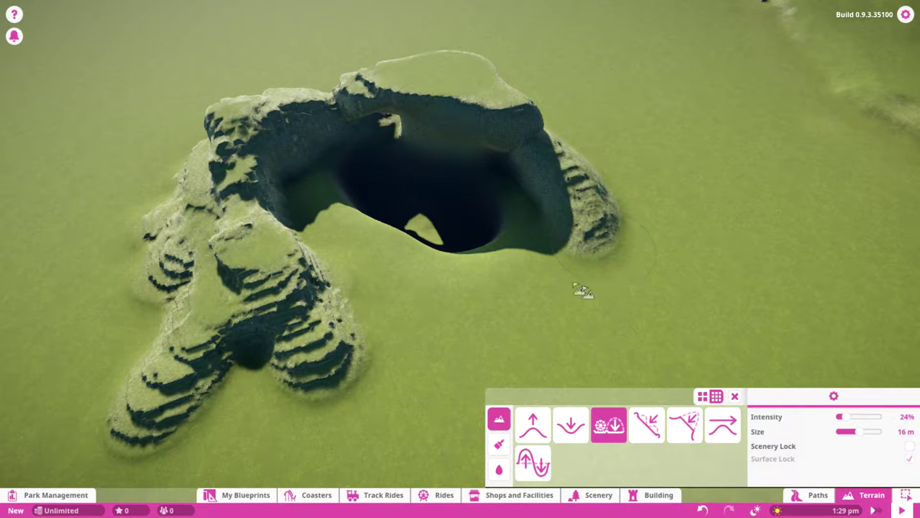
pyautogui.moveTo(595, 276)
pyautogui.mouseDown()
pyautogui.moveTo(589, 195)
pyautogui.moveTo(612, 248)
pyautogui.moveTo(659, 245)
pyautogui.mouseUp()
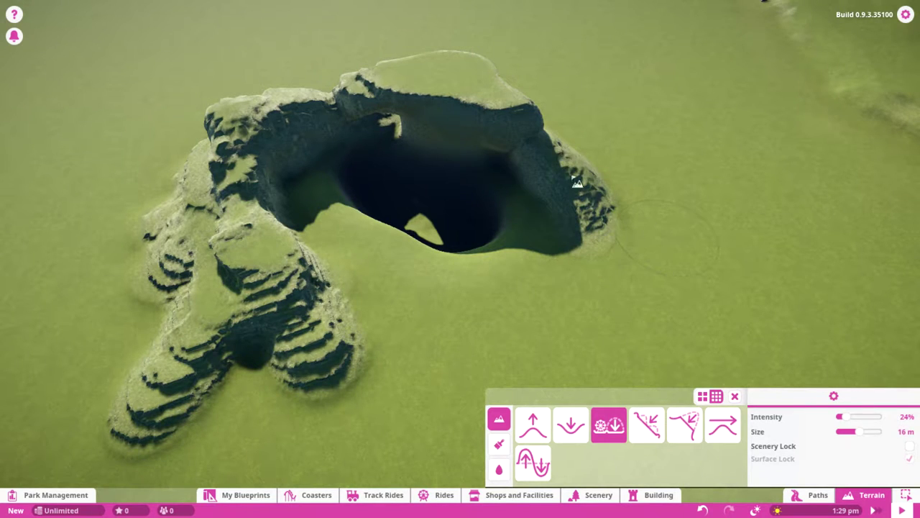
pyautogui.moveTo(577, 183)
pyautogui.mouseDown()
pyautogui.moveTo(600, 216)
pyautogui.moveTo(581, 266)
pyautogui.moveTo(579, 181)
pyautogui.moveTo(584, 327)
pyautogui.mouseUp()
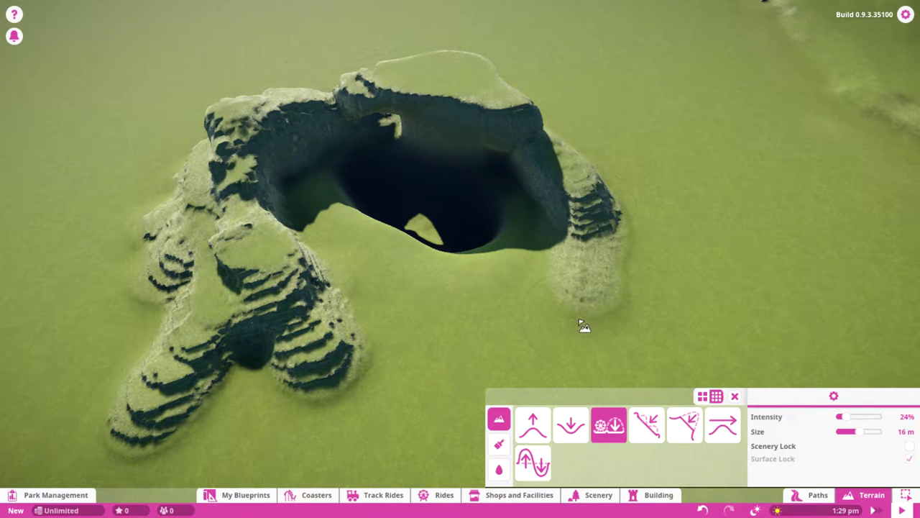
pyautogui.moveTo(580, 285); pyautogui.dragTo(578, 188)
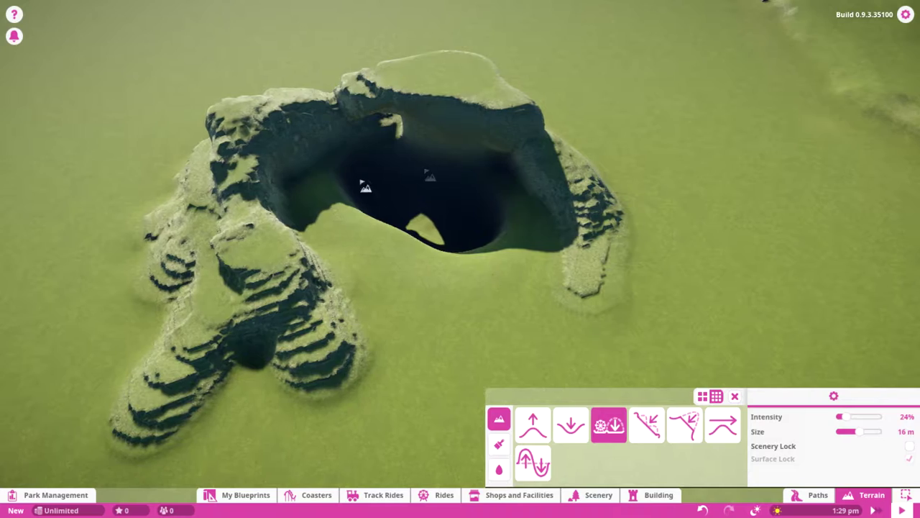
pyautogui.moveTo(366, 187); pyautogui.dragTo(487, 184)
# Pull up the terrain under the arch between the mound and the ridge to close the opening above the pit.
pyautogui.scroll(4, 496, 215)
pyautogui.click(545, 424)
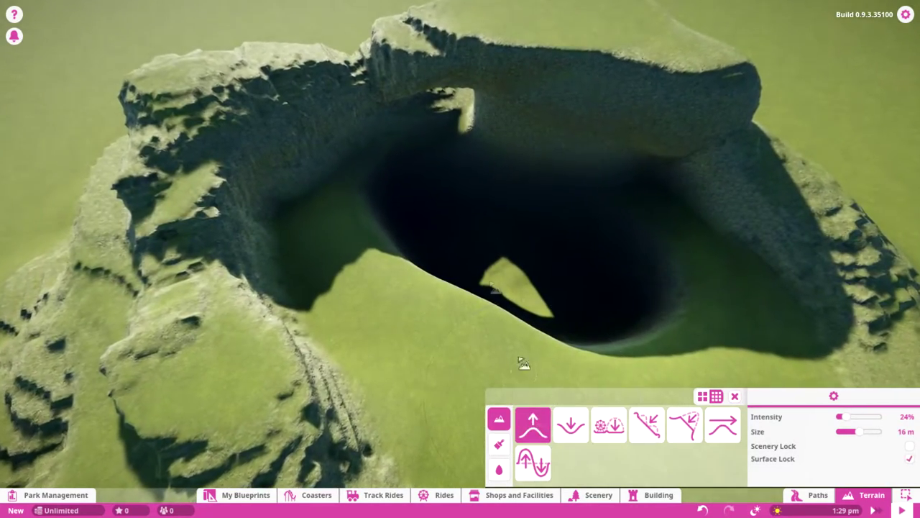
pyautogui.moveTo(451, 106); pyautogui.dragTo(455, 105)
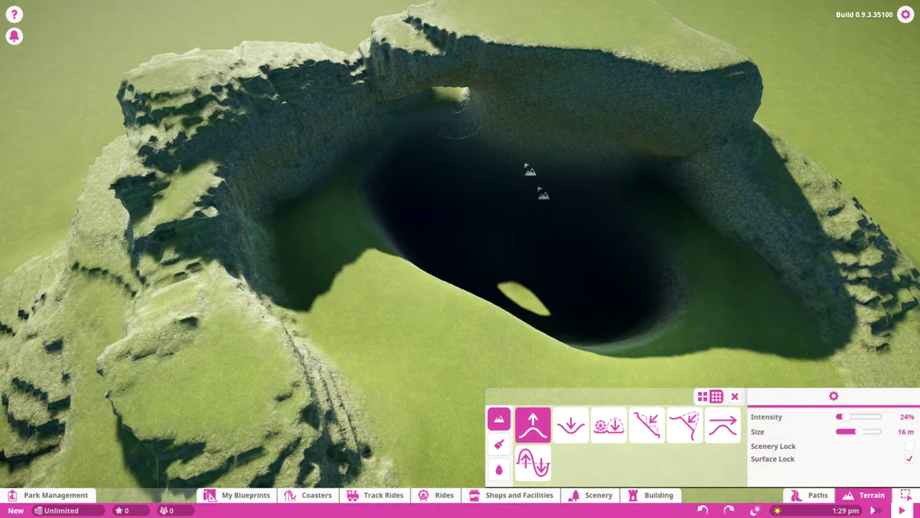
pyautogui.moveTo(480, 131); pyautogui.dragTo(446, 106)
pyautogui.moveTo(350, 160)
pyautogui.mouseDown()
pyautogui.moveTo(378, 142)
pyautogui.moveTo(284, 195)
pyautogui.moveTo(275, 242)
pyautogui.mouseUp()
pyautogui.scroll(-10, 434, 260)
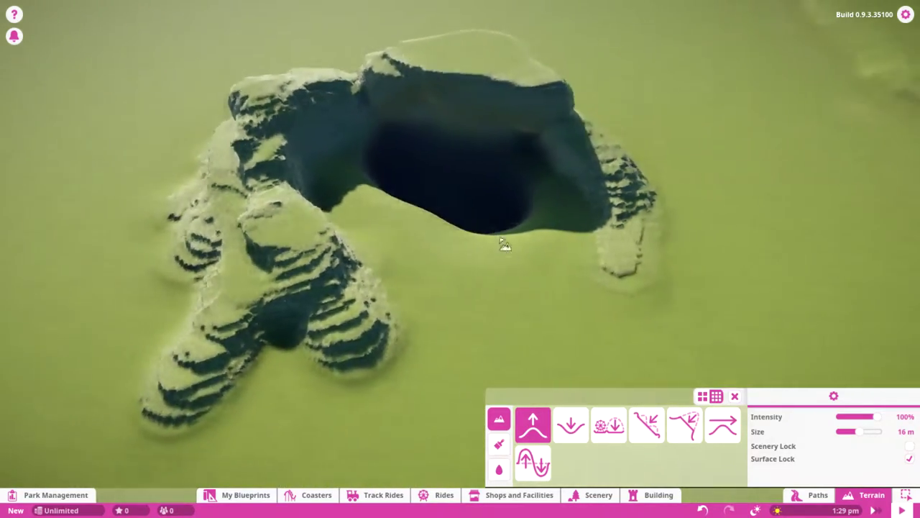
# Flatten the mound's outer side and the adjoining ridge into sloping faces, using the slope-flattening brush at 16 m and 100% intensity.
pyautogui.press('w')
pyautogui.click(647, 425)
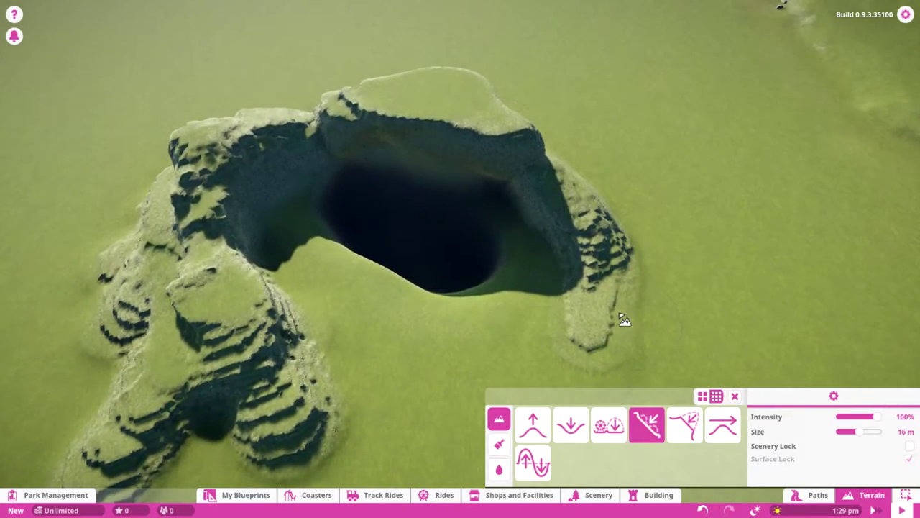
pyautogui.scroll(5, 538, 306)
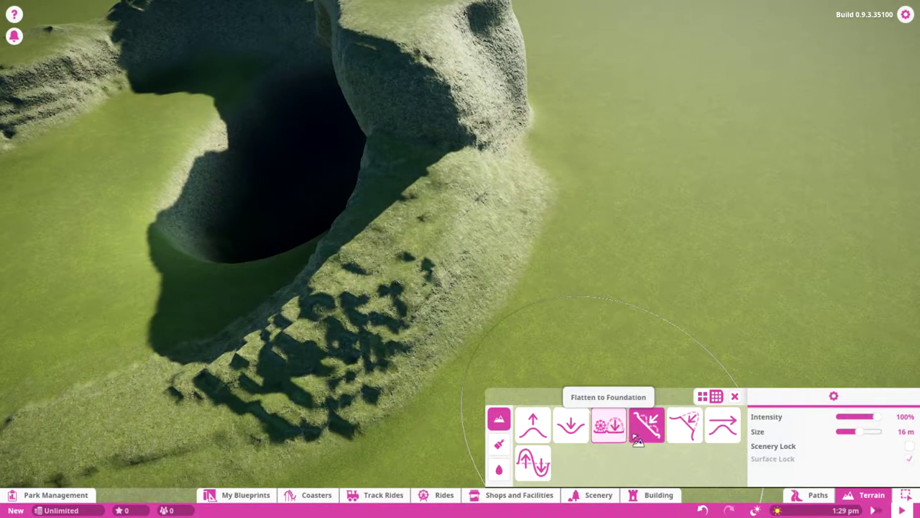
pyautogui.scroll(-3, 487, 195)
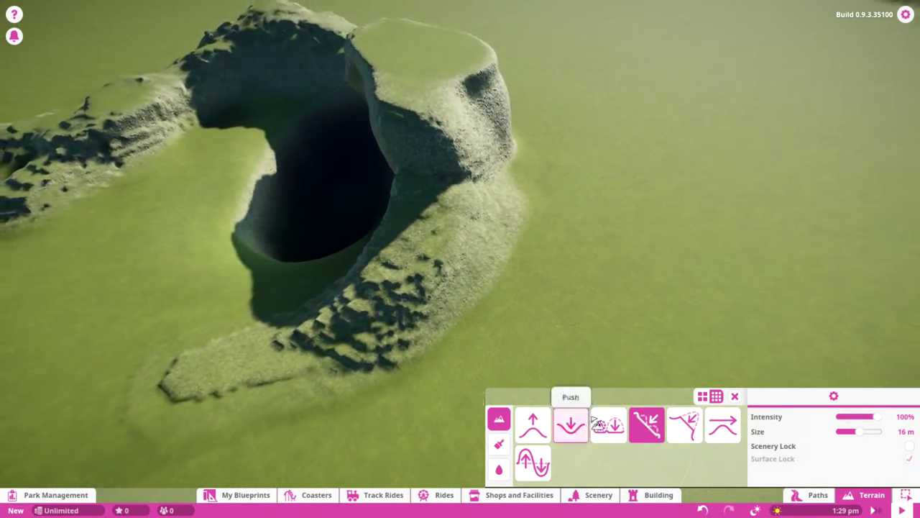
pyautogui.click(598, 424)
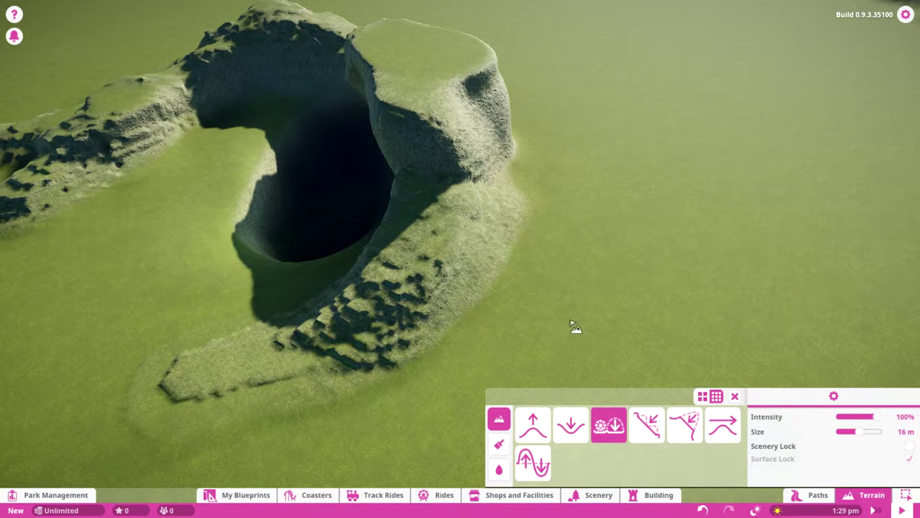
pyautogui.click(647, 424)
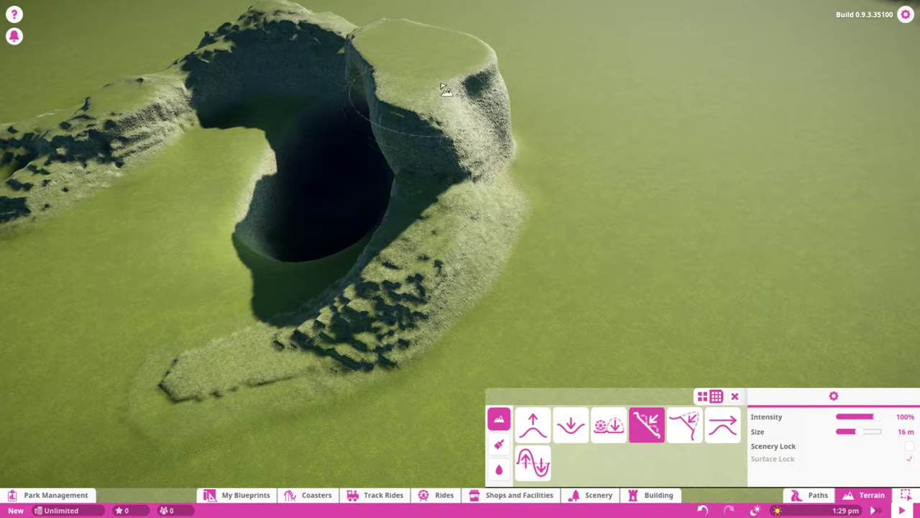
pyautogui.moveTo(469, 129)
pyautogui.mouseDown()
pyautogui.moveTo(508, 284)
pyautogui.moveTo(493, 312)
pyautogui.mouseUp()
pyautogui.press('s')
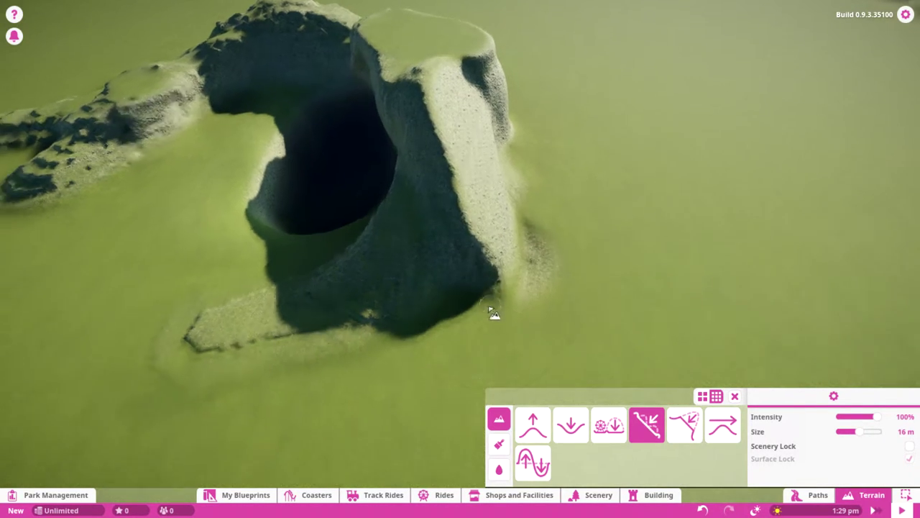
pyautogui.moveTo(433, 250); pyautogui.dragTo(369, 295)
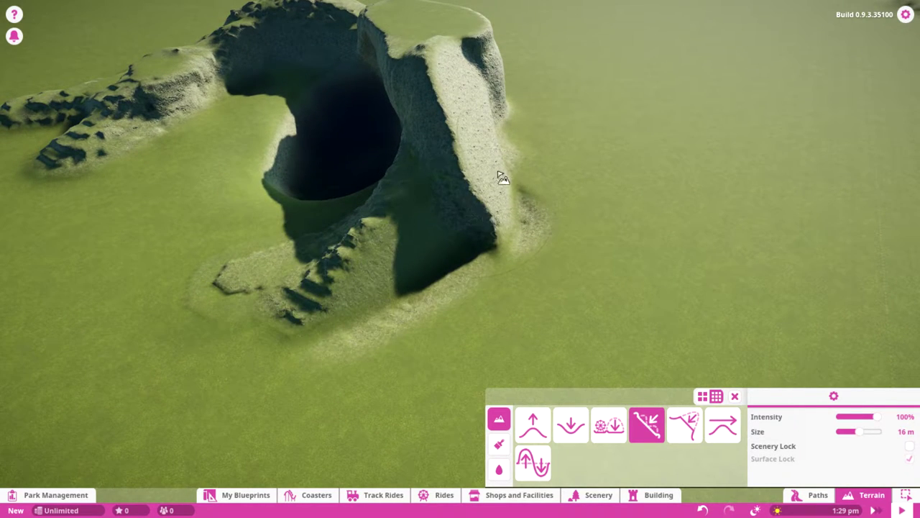
# Smooth the sharp edge of the mound's sloping face with the 16 m brush at 100% intensity.
pyautogui.press('w')
pyautogui.click(694, 418)
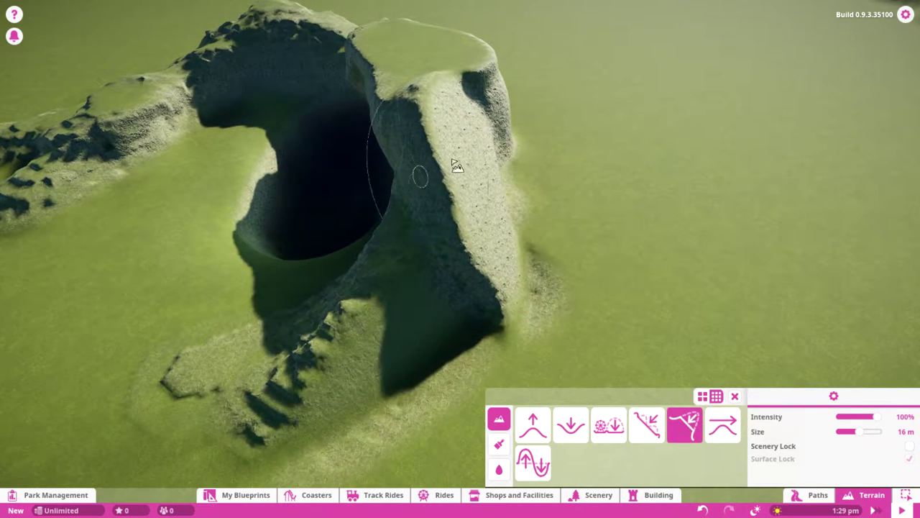
pyautogui.moveTo(444, 161)
pyautogui.mouseDown()
pyautogui.moveTo(460, 220)
pyautogui.moveTo(482, 242)
pyautogui.moveTo(425, 143)
pyautogui.mouseUp()
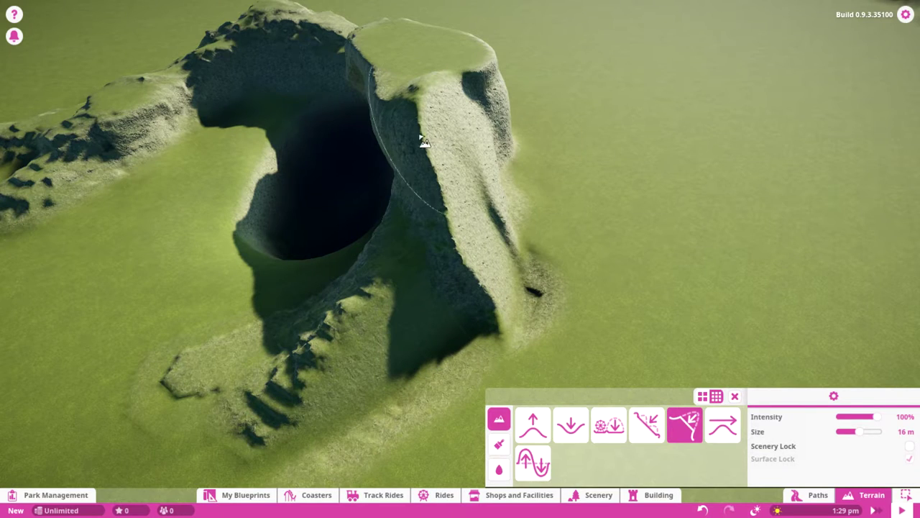
# Carve a flat facet into the mound's sloping edge beside the pit with the 16 m Chisel brush at 100% intensity.
pyautogui.moveTo(439, 180); pyautogui.dragTo(438, 142)
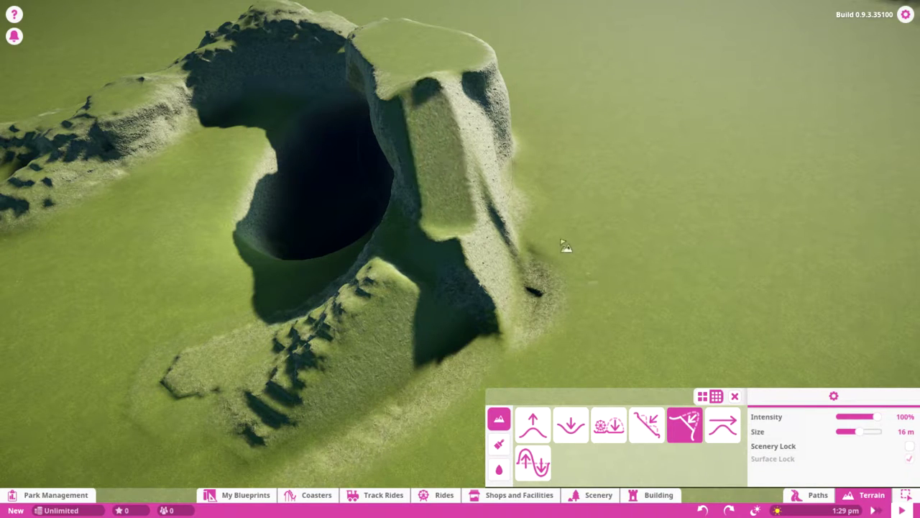
pyautogui.moveTo(601, 303); pyautogui.dragTo(604, 273)
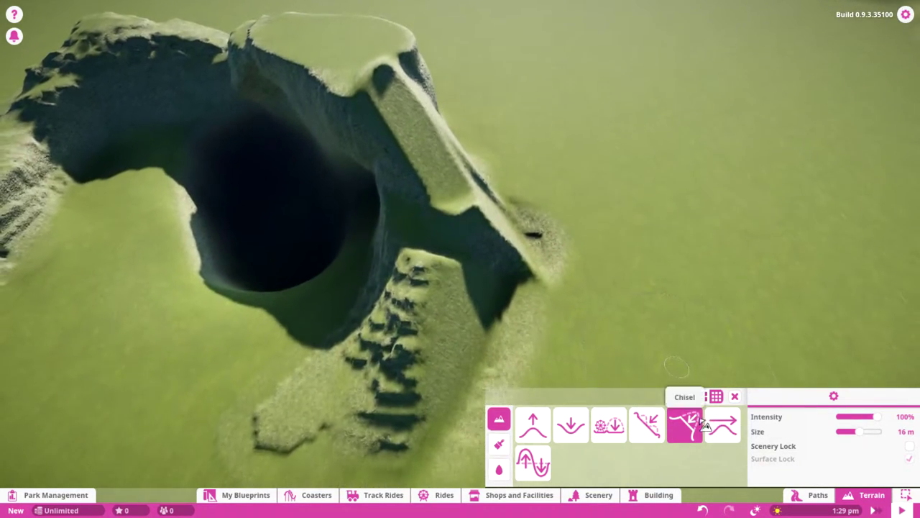
# Smooth the terraced steps on the outer side of the mound's long ridge with the 16 m brush at 100% intensity.
pyautogui.click(722, 426)
pyautogui.scroll(-4, 598, 258)
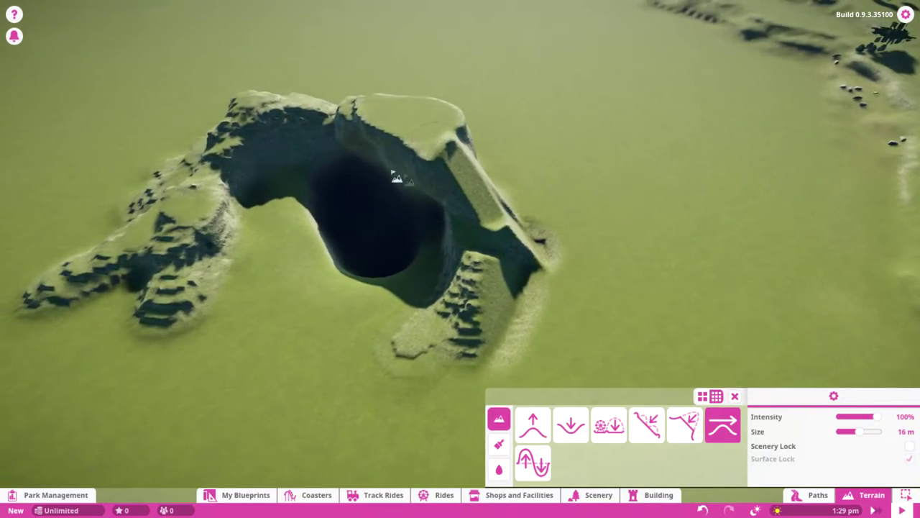
pyautogui.press('a')
pyautogui.moveTo(487, 263); pyautogui.dragTo(456, 290)
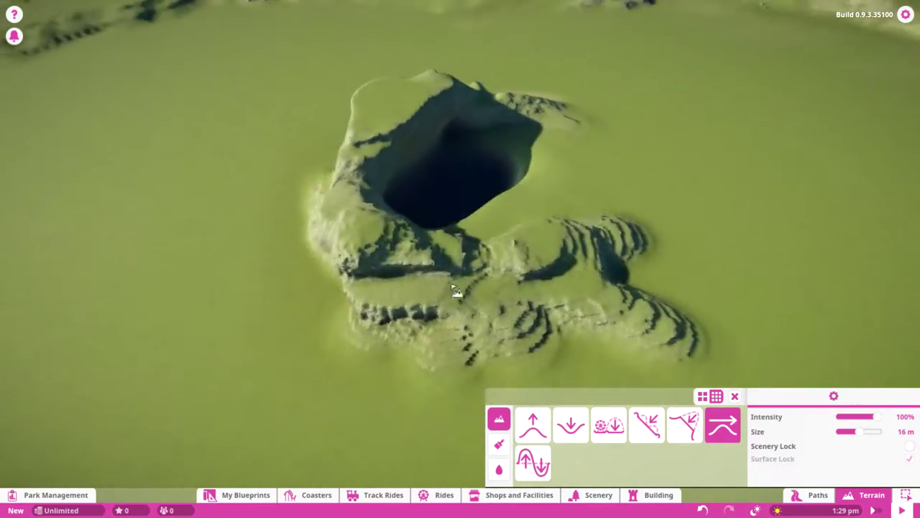
pyautogui.scroll(4, 440, 298)
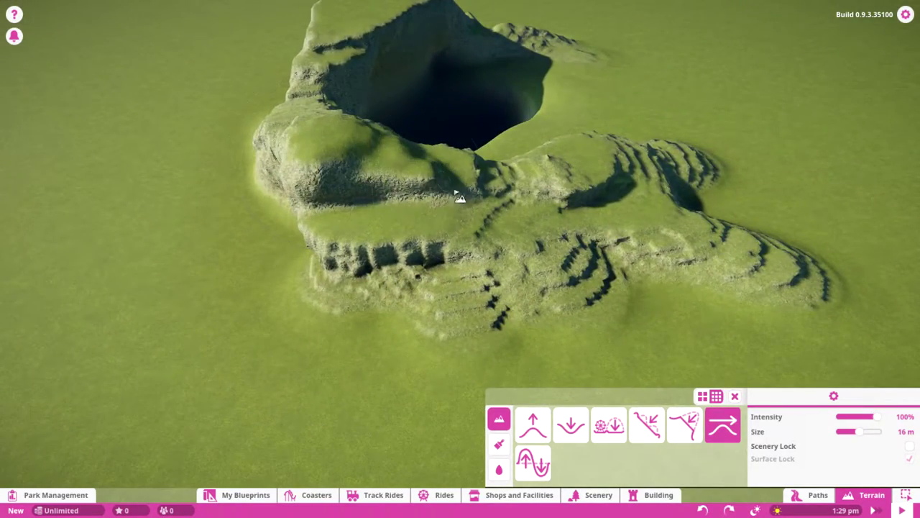
pyautogui.moveTo(387, 281)
pyautogui.mouseDown()
pyautogui.moveTo(623, 259)
pyautogui.moveTo(423, 186)
pyautogui.moveTo(586, 246)
pyautogui.moveTo(578, 206)
pyautogui.moveTo(596, 184)
pyautogui.moveTo(462, 248)
pyautogui.mouseUp()
pyautogui.press('d')
pyautogui.press('w')
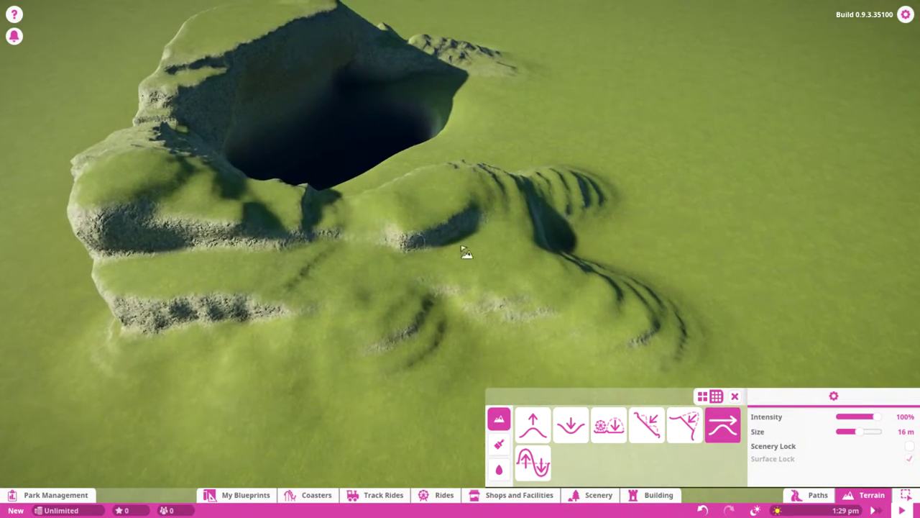
# Smooth the remaining steps on the ridge's pit-facing side and along its forked lower ends.
pyautogui.press('q')
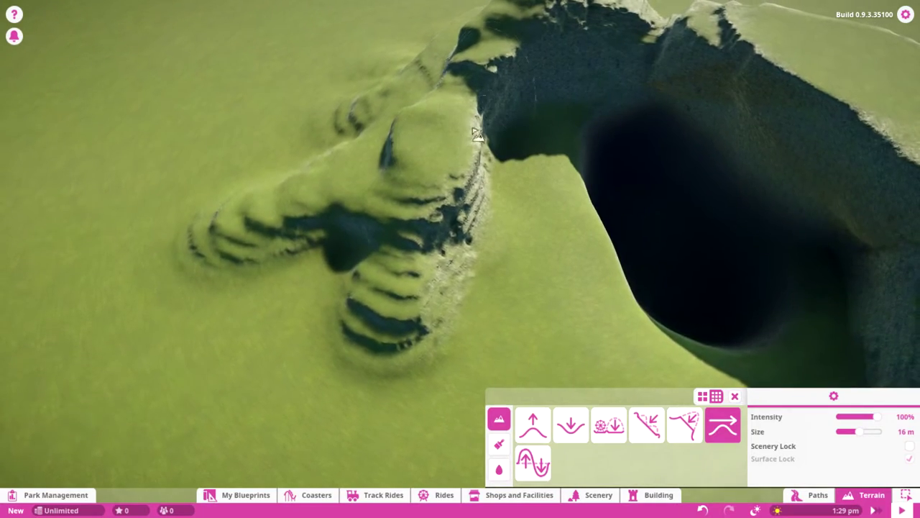
pyautogui.press('d')
pyautogui.press('w')
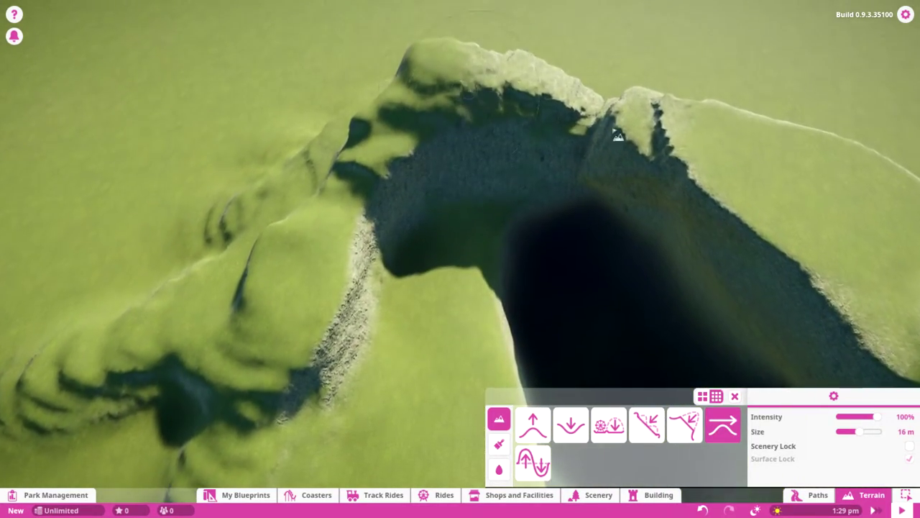
pyautogui.moveTo(635, 150); pyautogui.dragTo(559, 185)
pyautogui.press('s')
pyautogui.press('e')
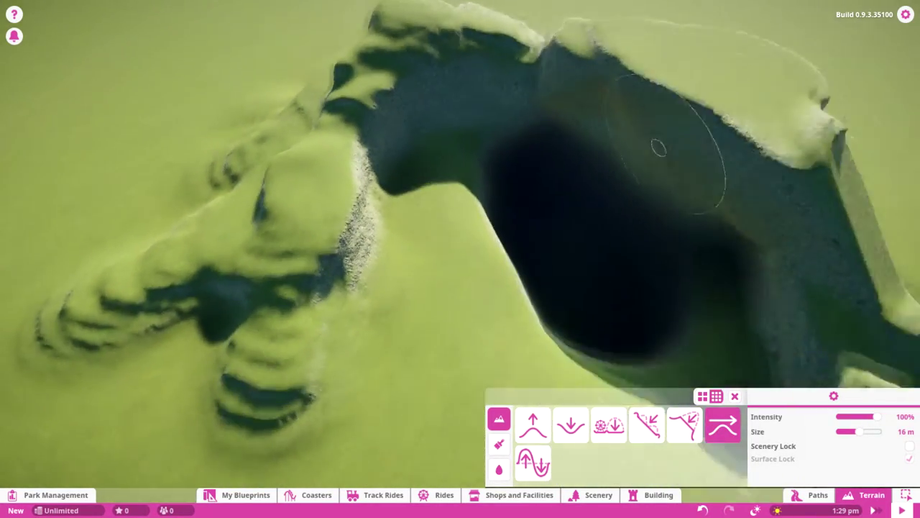
pyautogui.press('a')
pyautogui.press('e')
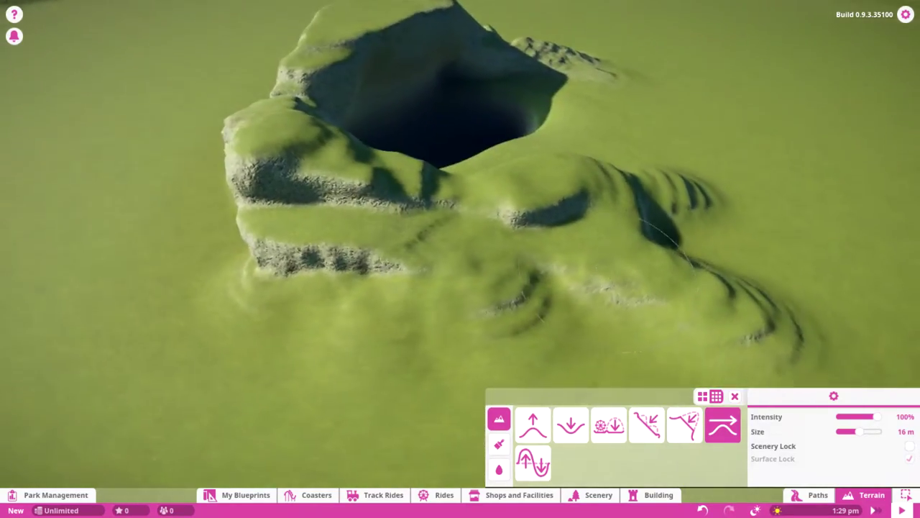
pyautogui.hotkey('ctrl', 'z')
pyautogui.middleClick(598, 304)
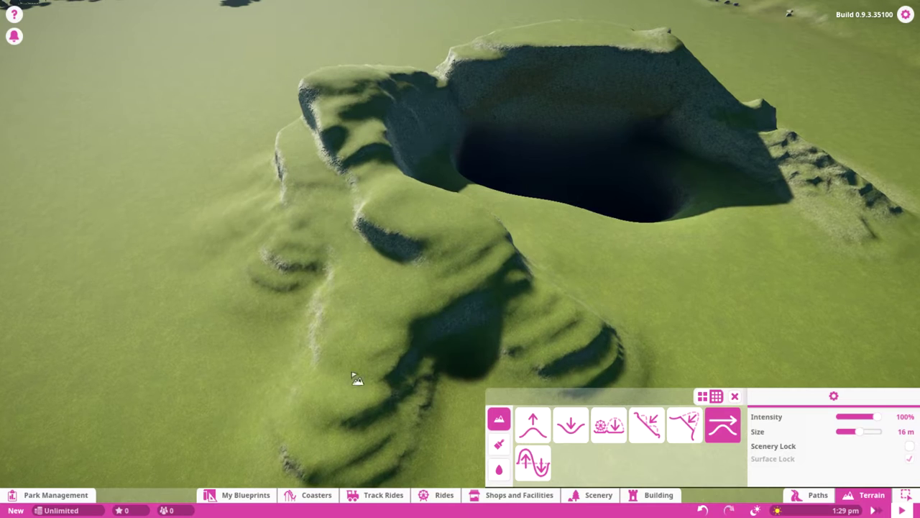
# Roughen the smoothed ridge and its forked lower ends with the 16 m Roughen brush at 100% intensity.
pyautogui.click(532, 461)
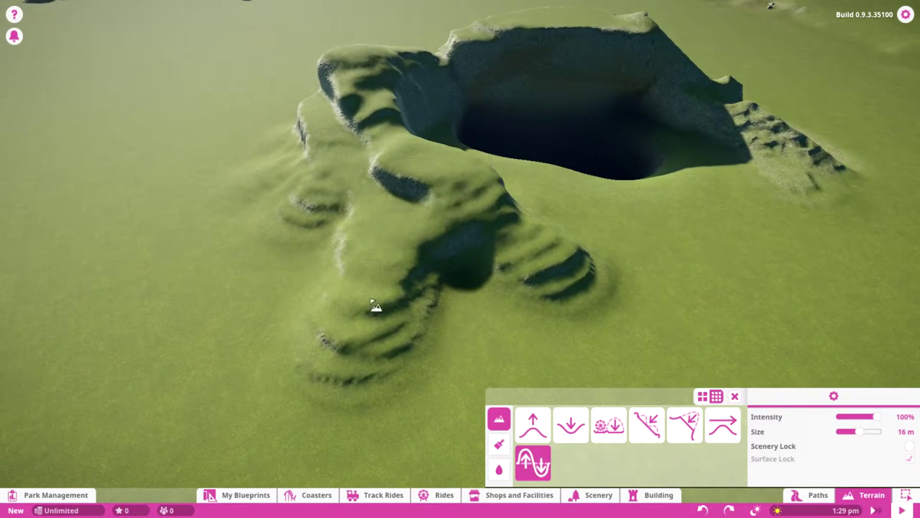
pyautogui.middleClick(454, 259)
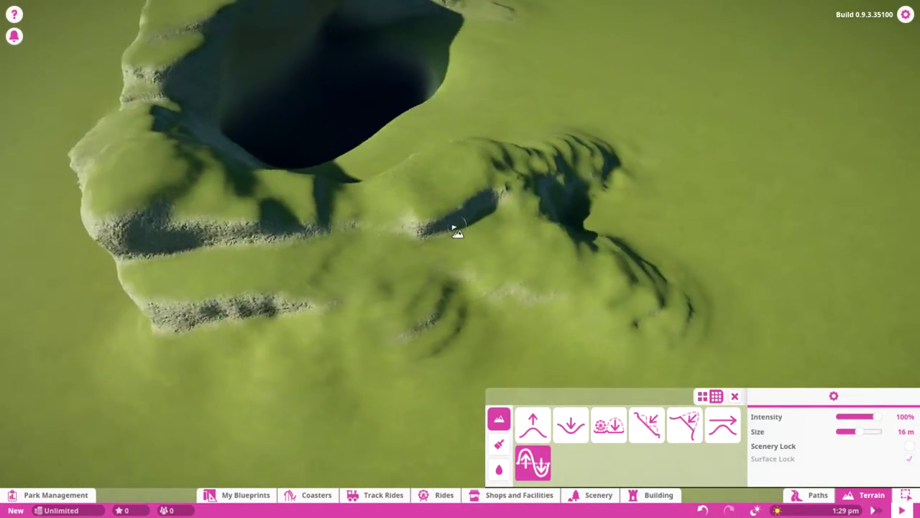
pyautogui.middleClick(550, 203)
pyautogui.middleClick(522, 195)
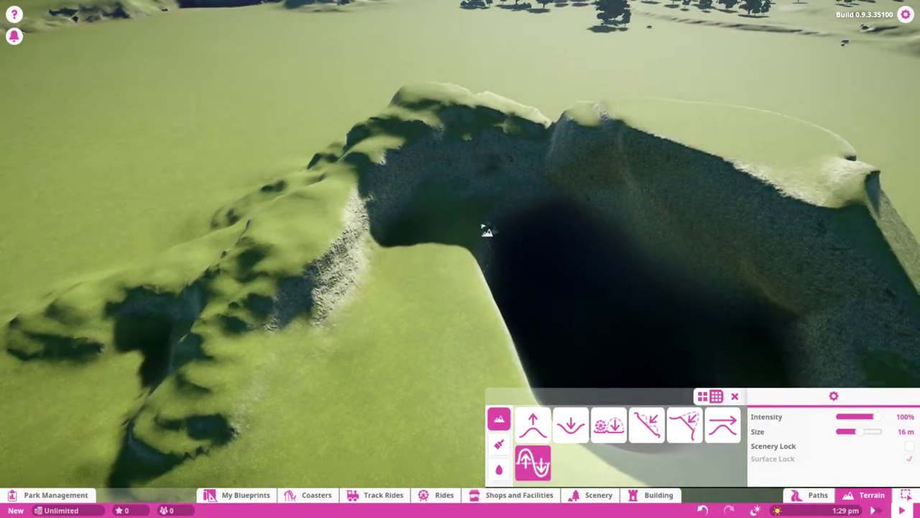
pyautogui.scroll(-3, 486, 231)
pyautogui.middleClick(470, 249)
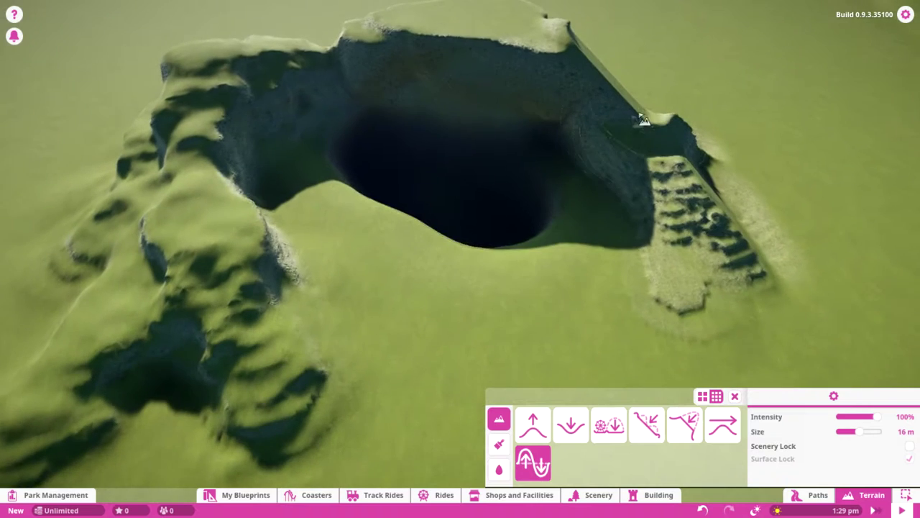
# Roughen the stepped ridge on the pit's other side at 16 m and 100% intensity.
pyautogui.moveTo(662, 194)
pyautogui.mouseDown()
pyautogui.moveTo(719, 321)
pyautogui.moveTo(661, 164)
pyautogui.moveTo(690, 275)
pyautogui.mouseUp()
pyautogui.press('s')
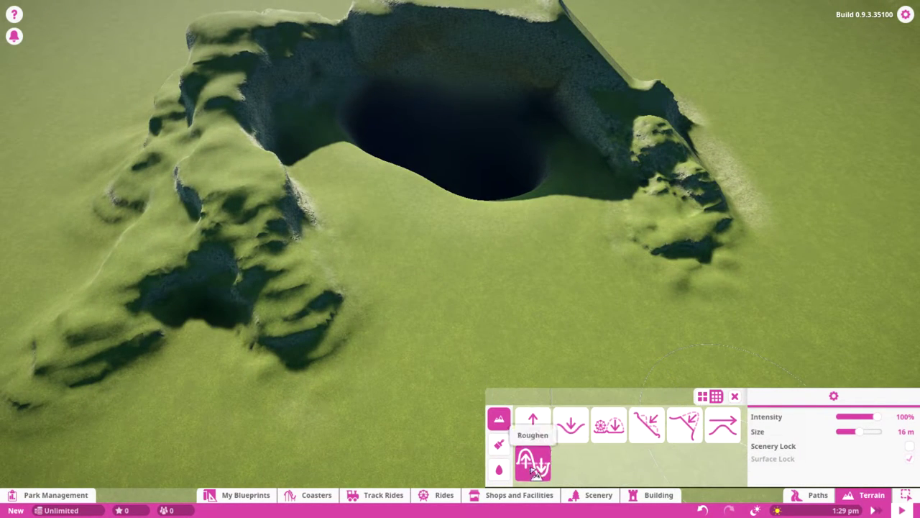
pyautogui.scroll(-5, 591, 347)
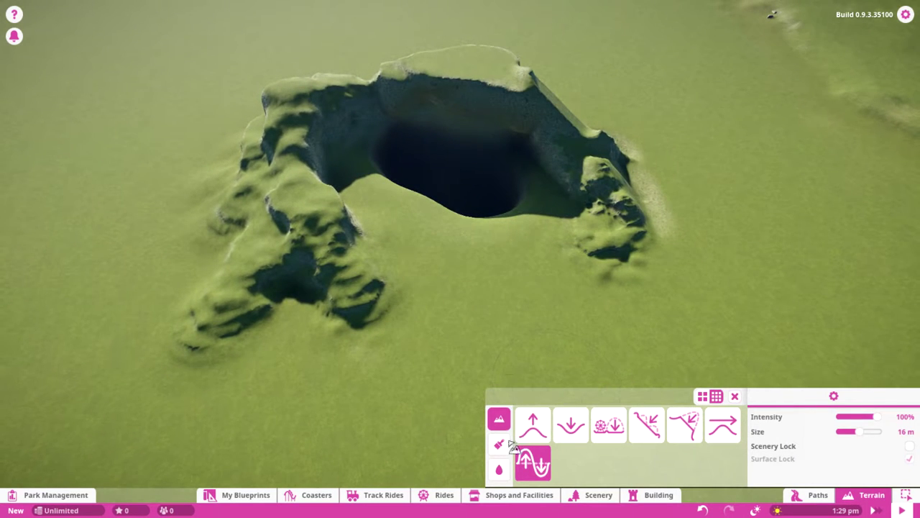
# Paint the first grey rock texture onto the tip of the forked ridge nearest the pit at 16 m and 100% intensity.
pyautogui.click(501, 445)
pyautogui.scroll(5, 604, 360)
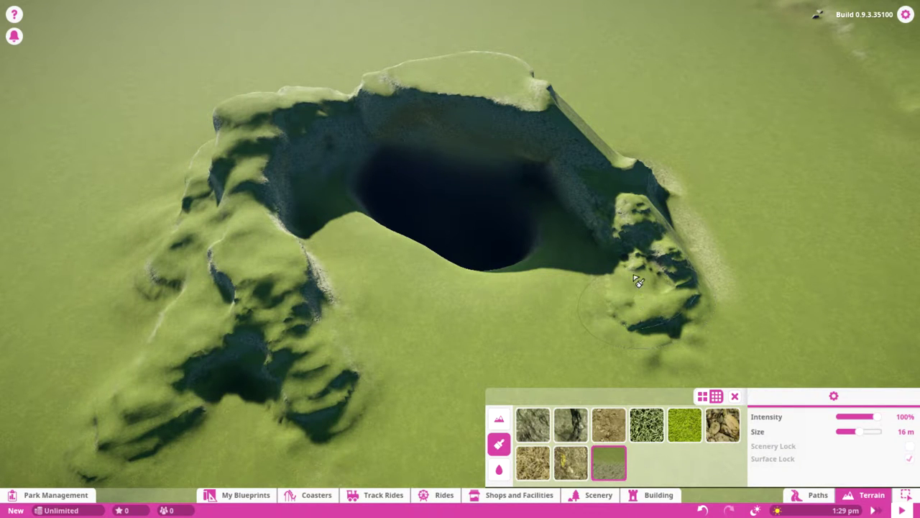
pyautogui.scroll(6, 519, 121)
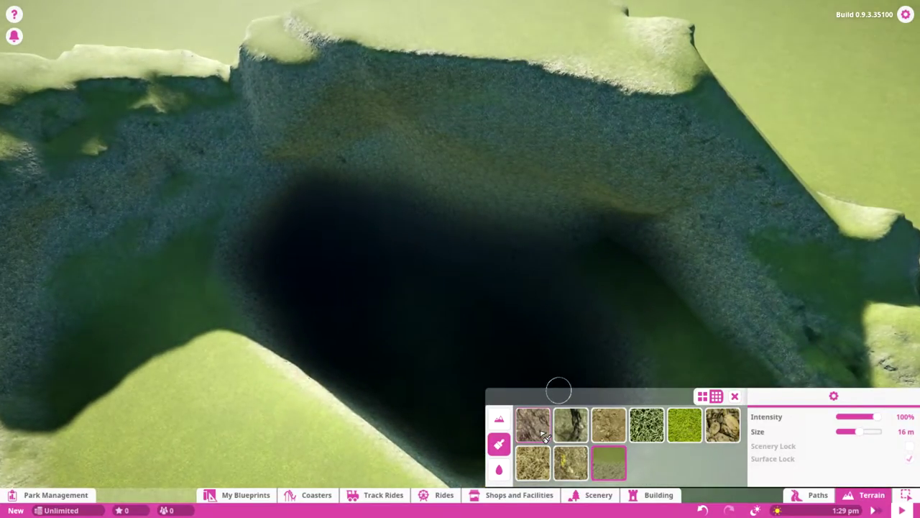
pyautogui.click(538, 430)
pyautogui.scroll(-5, 585, 205)
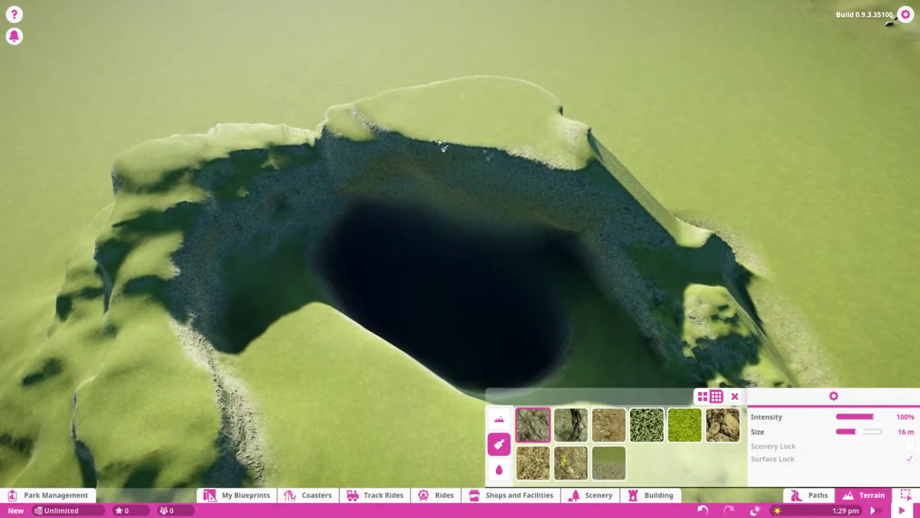
pyautogui.press('d')
pyautogui.press('a')
pyautogui.press('s')
pyautogui.scroll(-2, 180, 317)
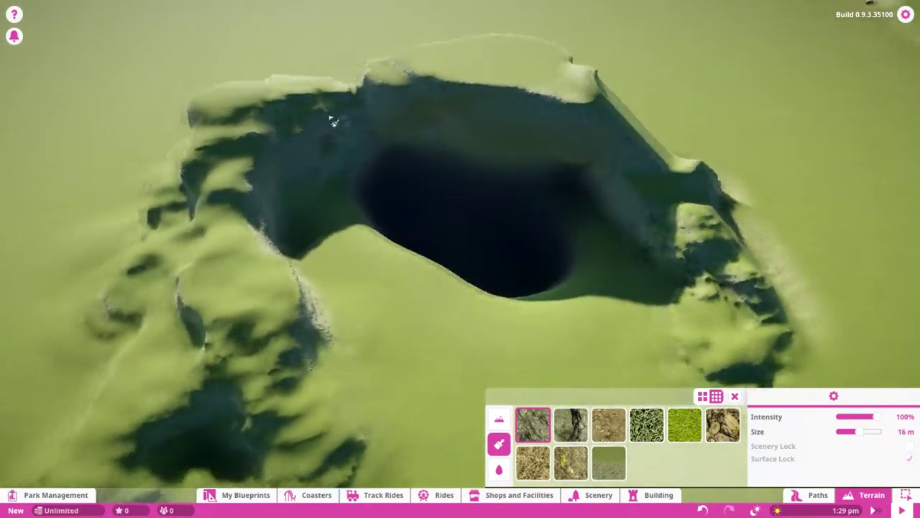
pyautogui.scroll(5, 293, 382)
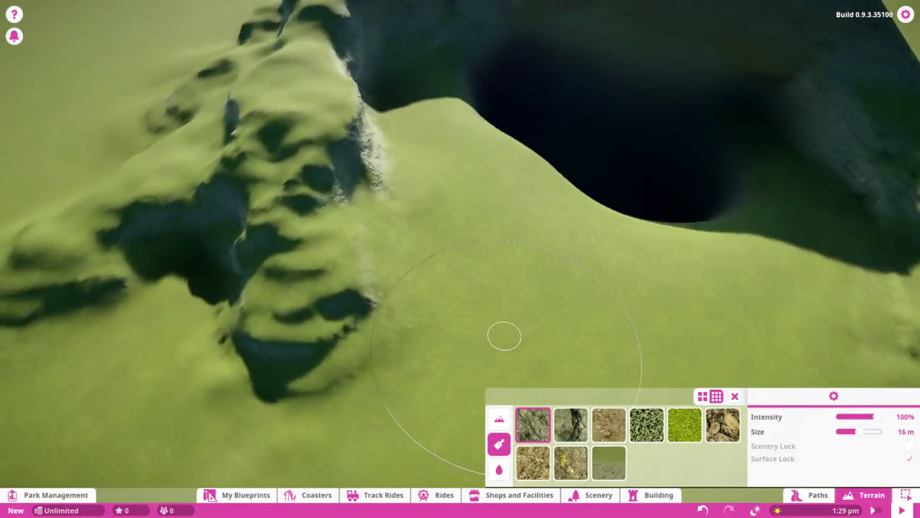
pyautogui.scroll(-3, 496, 342)
pyautogui.scroll(3, 457, 344)
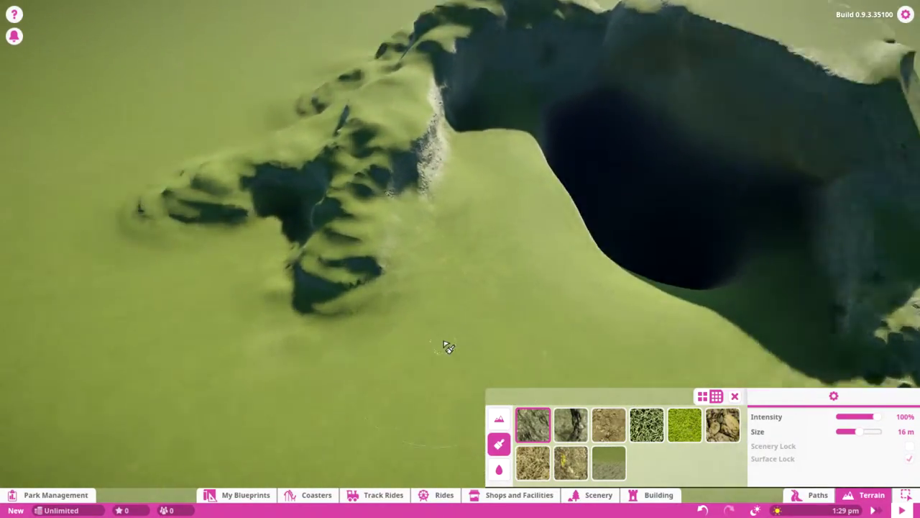
pyautogui.scroll(-5, 288, 327)
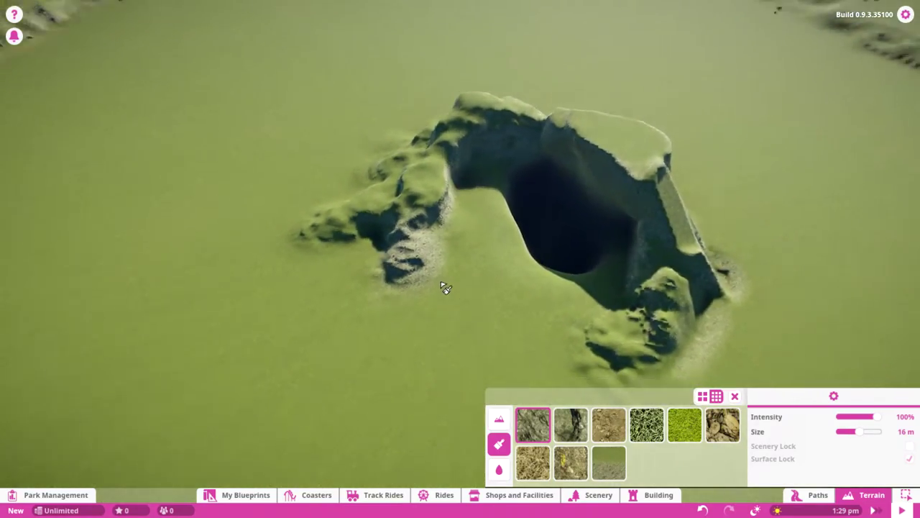
# Extend the grey rock paint up the ridge fork and over its outer slope to the surrounding ground.
pyautogui.scroll(-5, 446, 287)
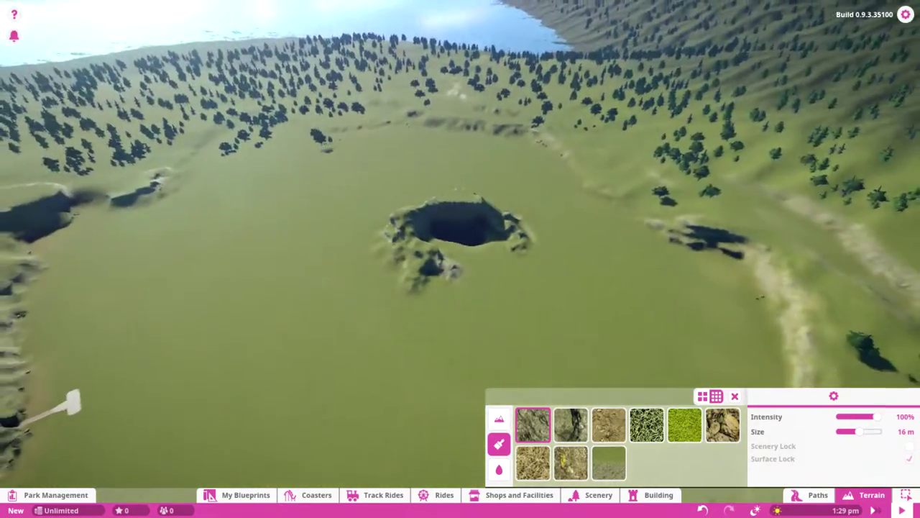
pyautogui.moveTo(460, 259); pyautogui.dragTo(460, 173)
pyautogui.moveTo(460, 216); pyautogui.dragTo(504, 284)
pyautogui.scroll(5, 431, 329)
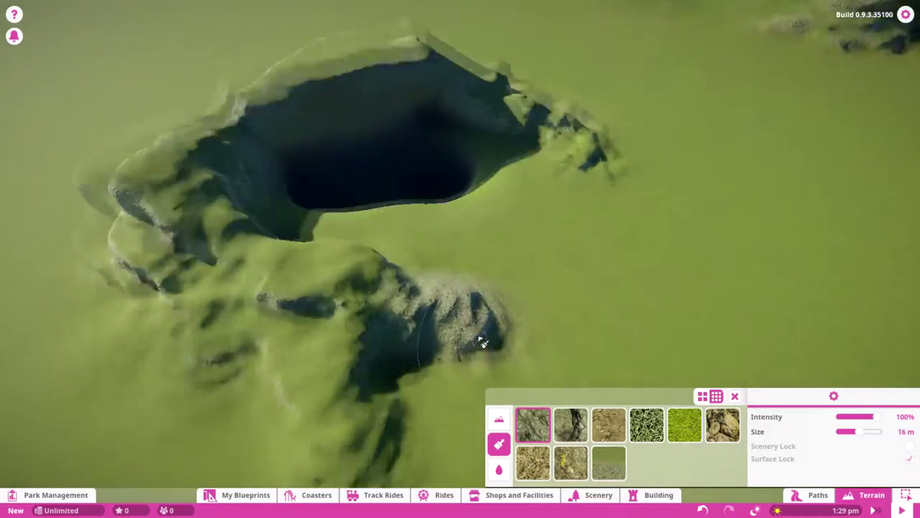
pyautogui.moveTo(481, 342); pyautogui.dragTo(539, 329)
pyautogui.scroll(3, 521, 335)
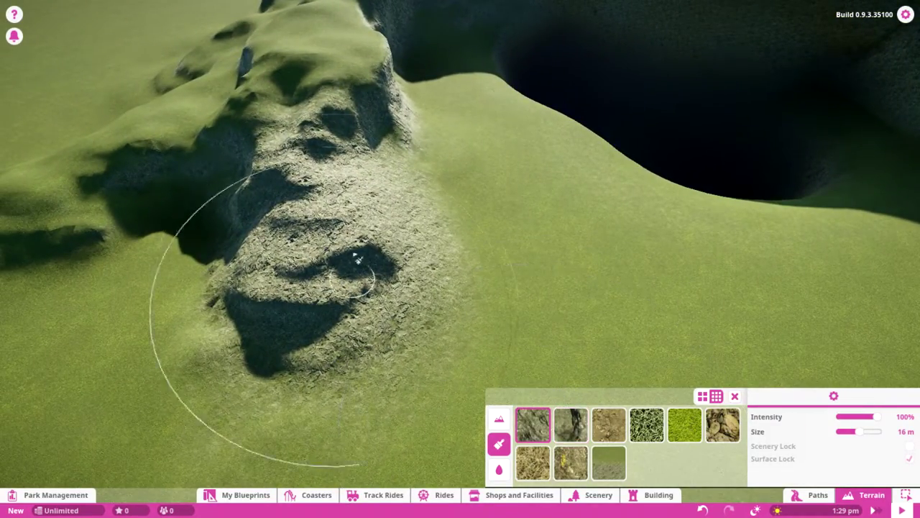
# Blend the second rock texture and the brown soil texture around the rock-painted ridge's base at 40% intensity.
pyautogui.press('w')
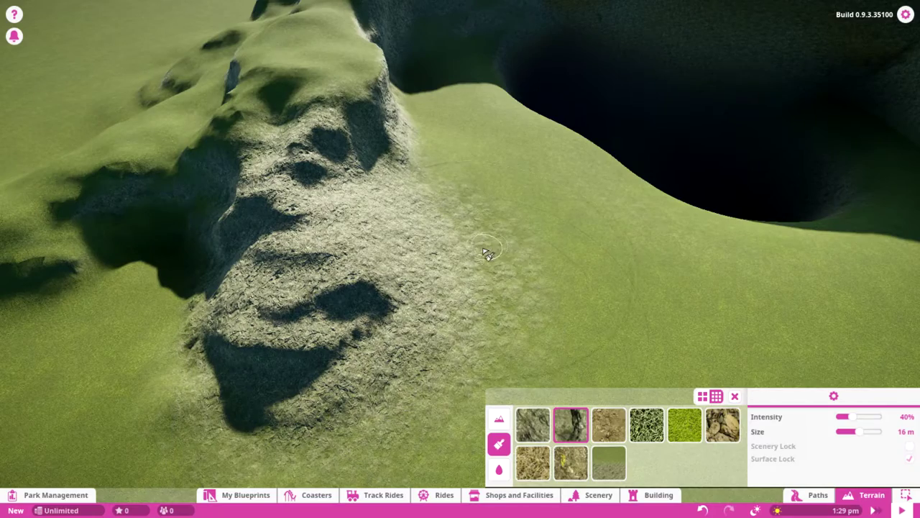
pyautogui.moveTo(439, 282)
pyautogui.mouseDown()
pyautogui.moveTo(456, 306)
pyautogui.moveTo(269, 304)
pyautogui.moveTo(321, 305)
pyautogui.moveTo(338, 195)
pyautogui.moveTo(299, 364)
pyautogui.mouseUp()
pyautogui.press('s')
pyautogui.press('w')
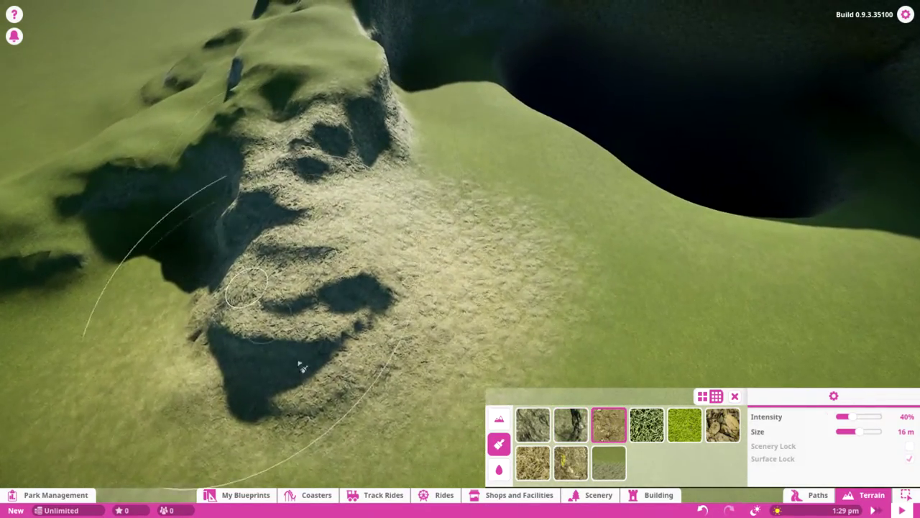
pyautogui.press('w')
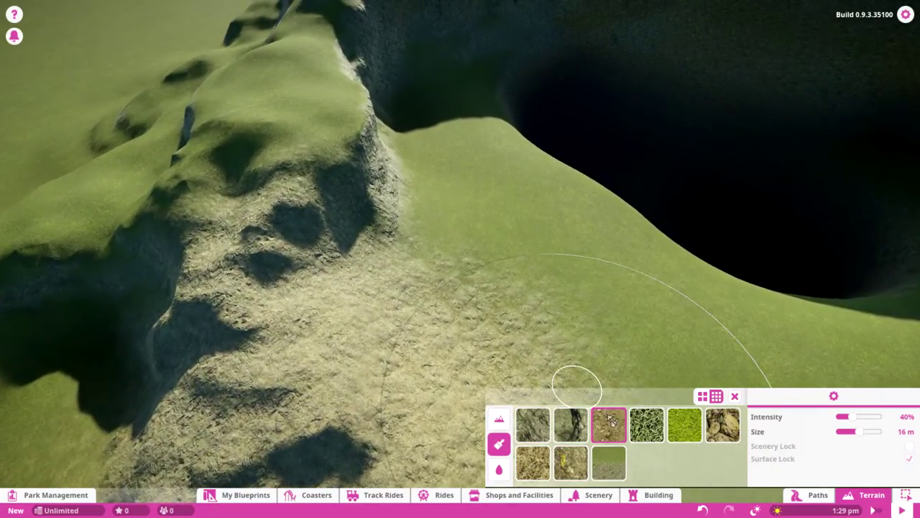
# Paint the dark grass texture over the soil around the ridge's base at 16 m and 40% intensity to soften the transition.
pyautogui.click(662, 425)
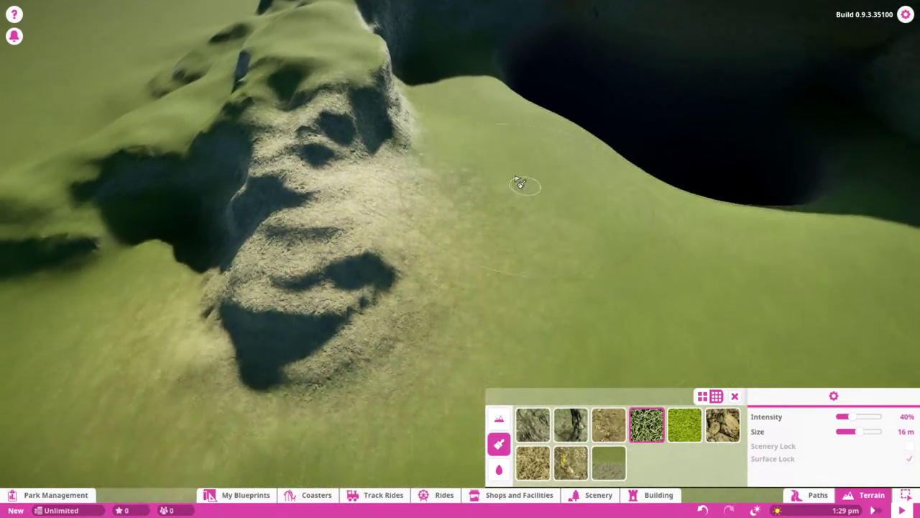
pyautogui.moveTo(536, 259); pyautogui.dragTo(571, 254)
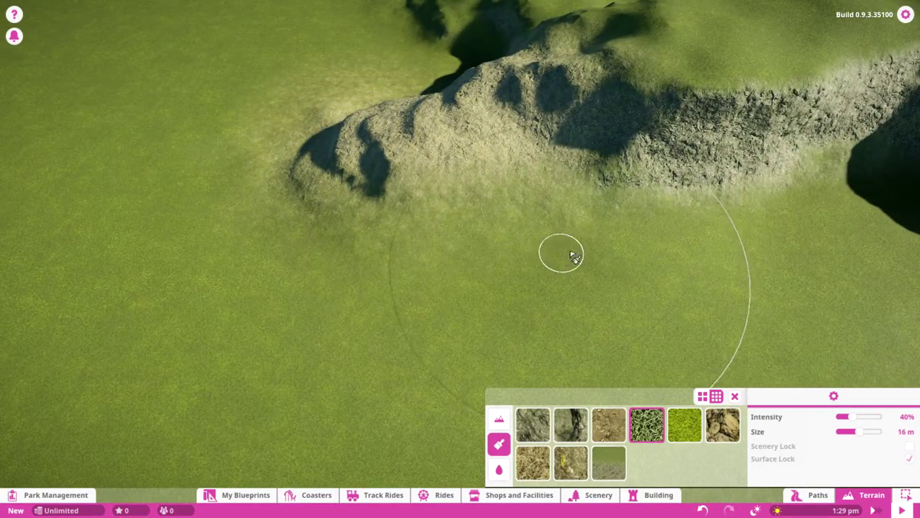
pyautogui.moveTo(656, 266); pyautogui.dragTo(660, 276)
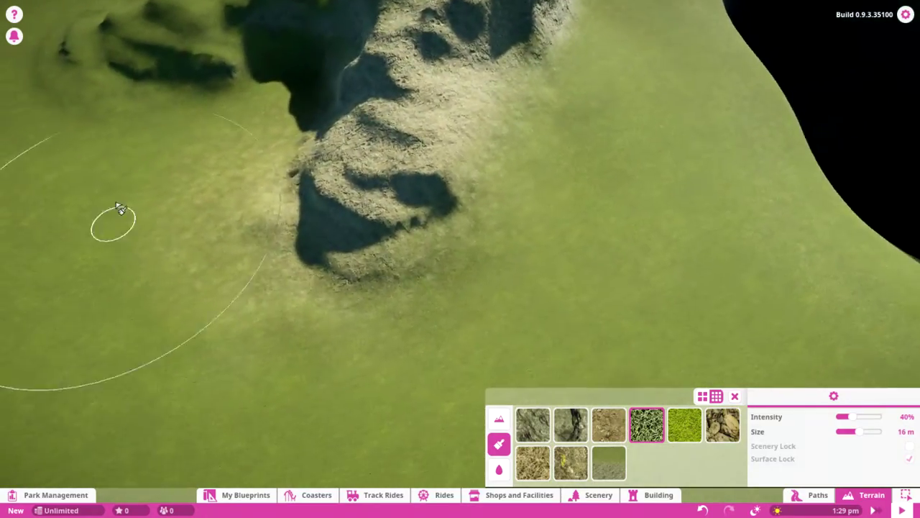
pyautogui.hotkey('ctrl', 'z')
pyautogui.scroll(-5, 374, 278)
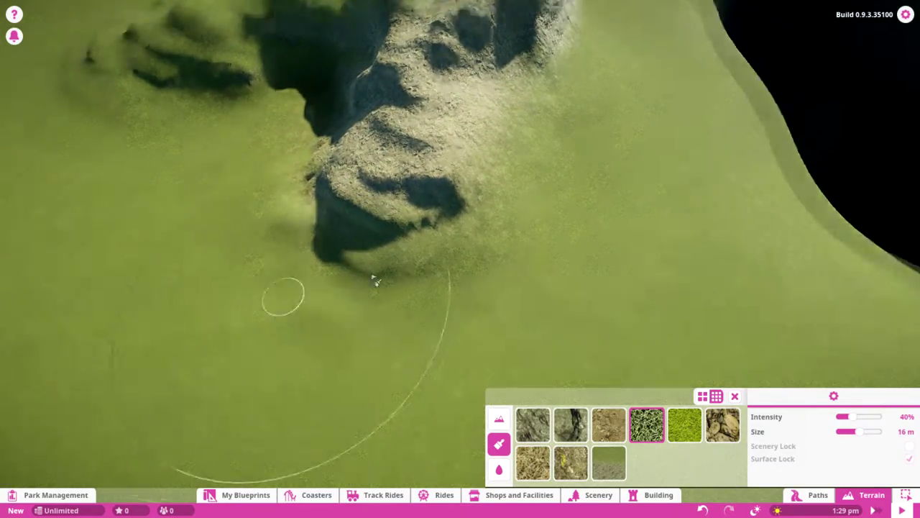
pyautogui.moveTo(525, 139); pyautogui.dragTo(530, 314)
pyautogui.scroll(3, 527, 215)
pyautogui.scroll(2, 525, 138)
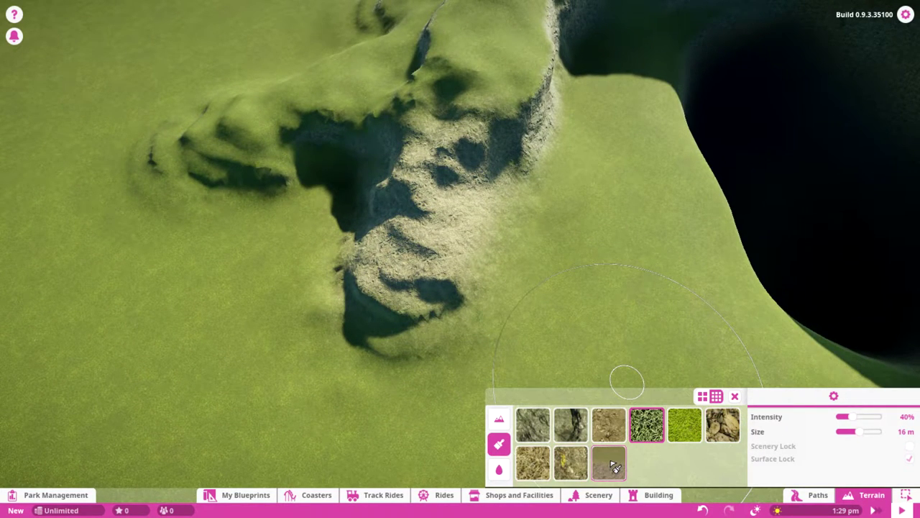
# Repaint the rock-covered ridge tip with the last, mixed grass-and-rock texture at 16 m and 40% intensity, and lightly smooth it.
pyautogui.moveTo(503, 111); pyautogui.dragTo(374, 248)
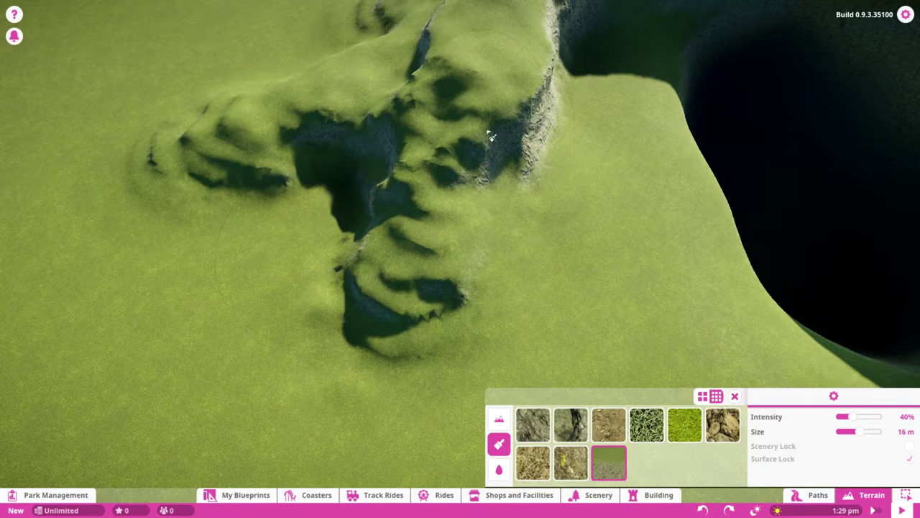
pyautogui.click(501, 420)
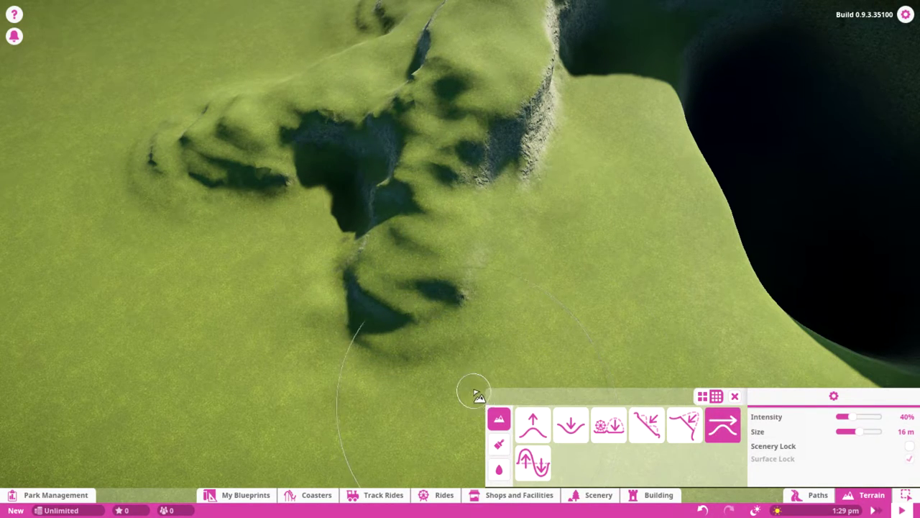
pyautogui.scroll(-3, 475, 391)
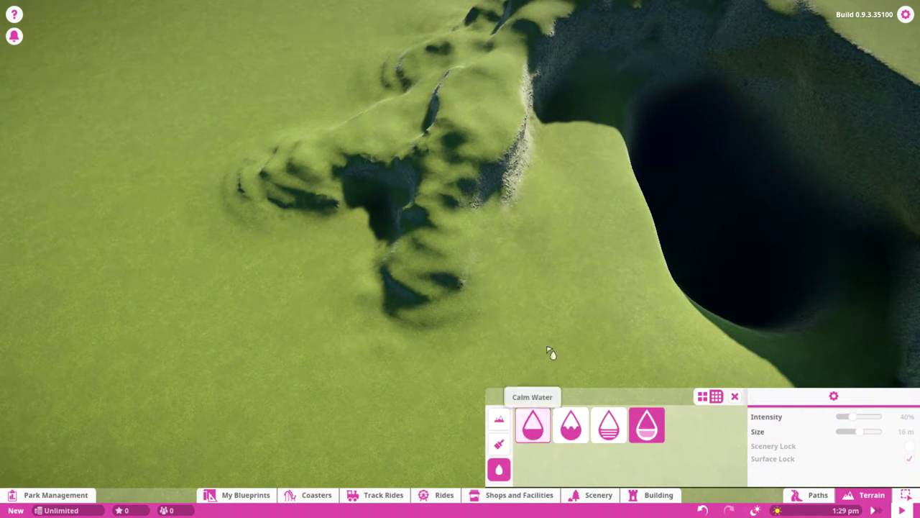
# Fill the bottom of the large dark pit with Calm Water.
pyautogui.moveTo(551, 352); pyautogui.dragTo(571, 304)
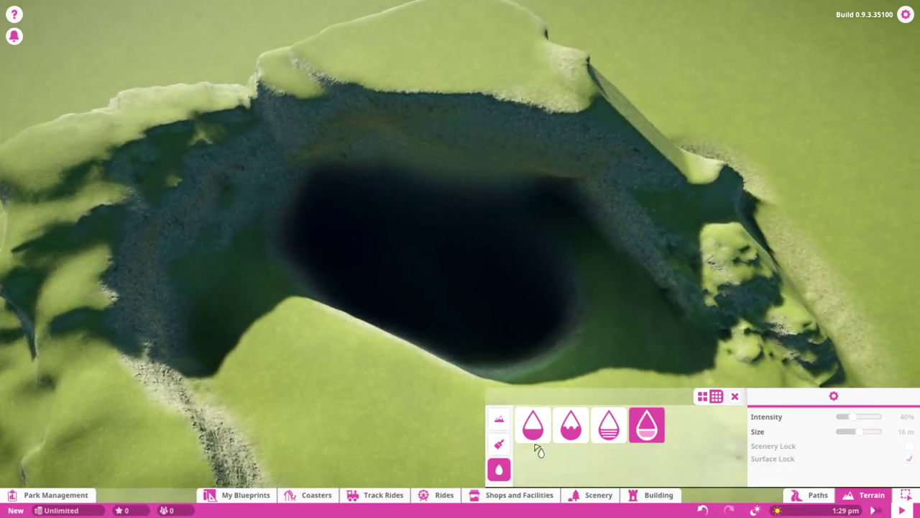
pyautogui.click(532, 425)
pyautogui.scroll(3, 493, 345)
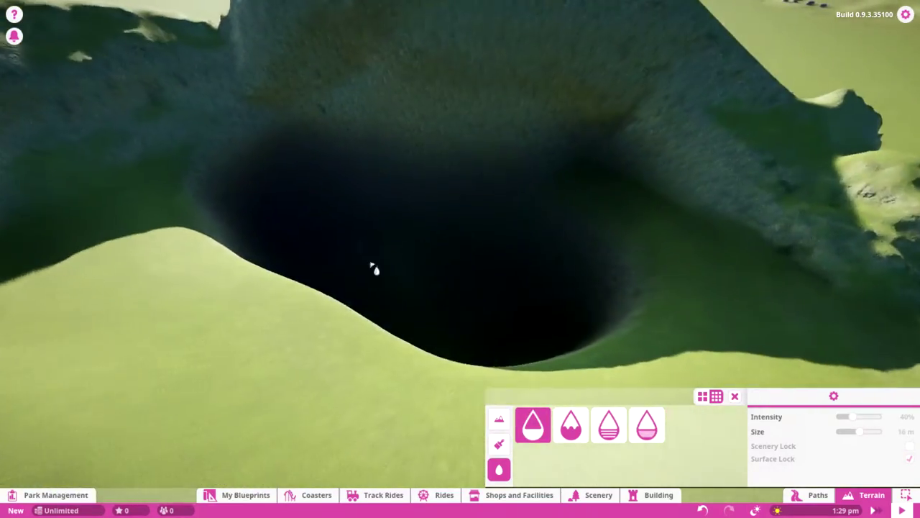
pyautogui.scroll(5, 375, 269)
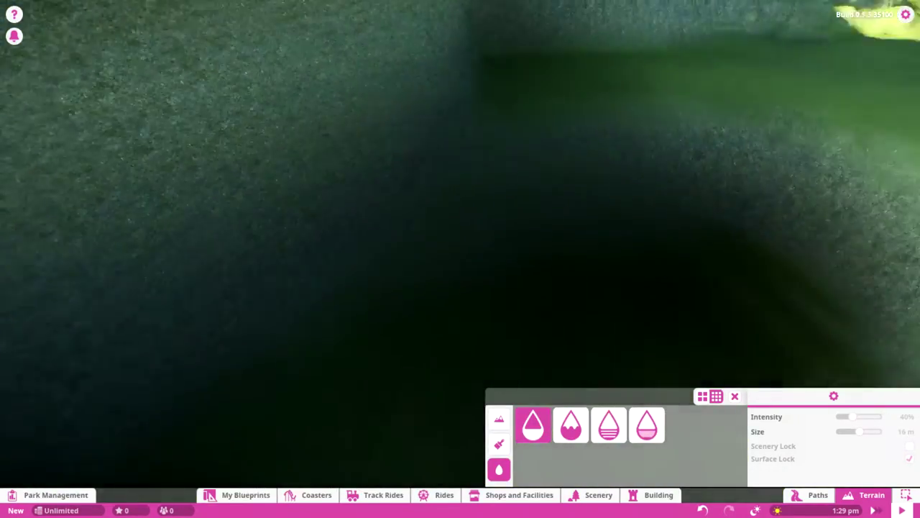
pyautogui.scroll(-5, 616, 226)
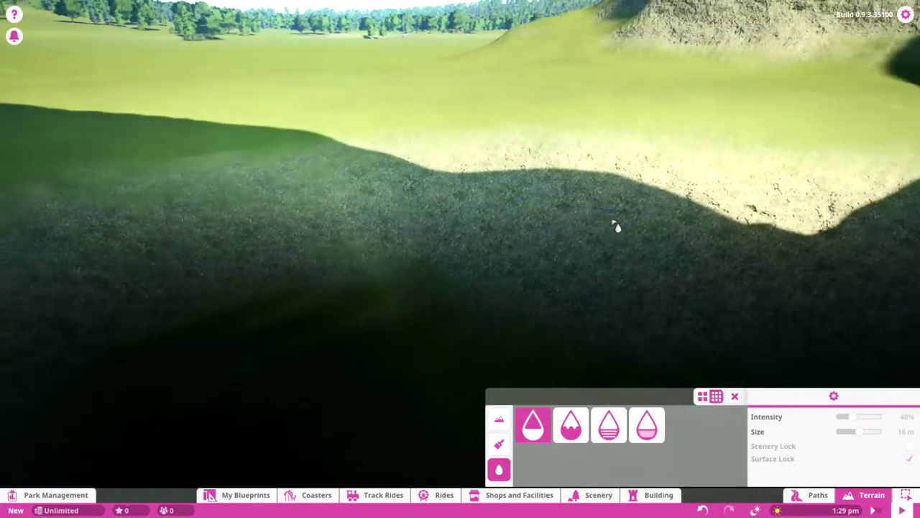
pyautogui.scroll(2, 615, 224)
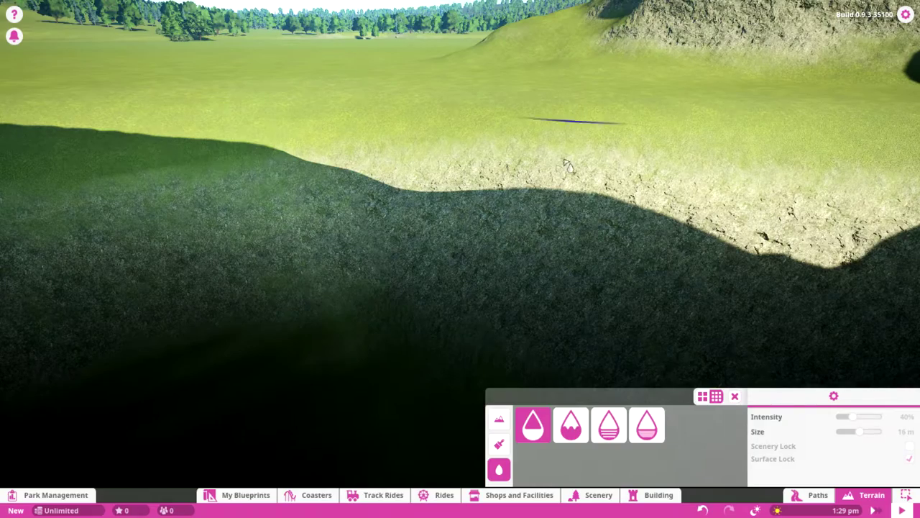
pyautogui.moveTo(521, 202); pyautogui.dragTo(622, 138)
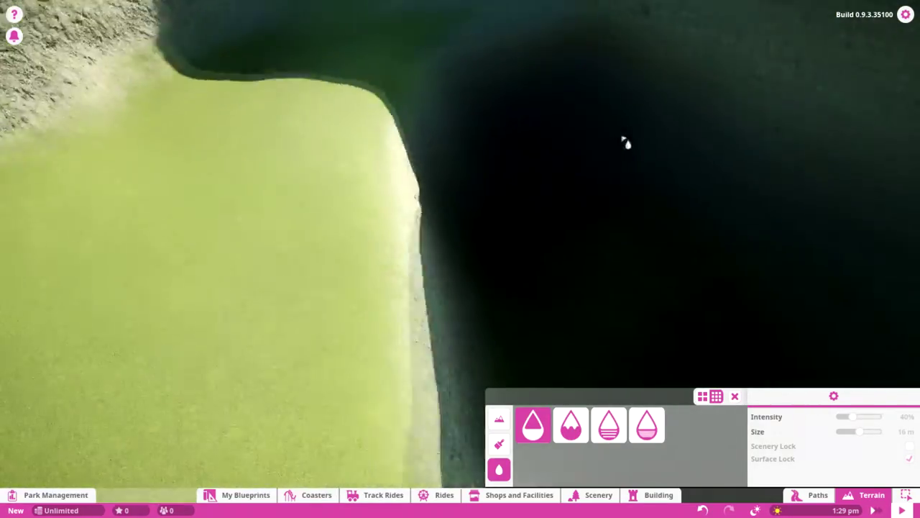
pyautogui.scroll(-5, 626, 142)
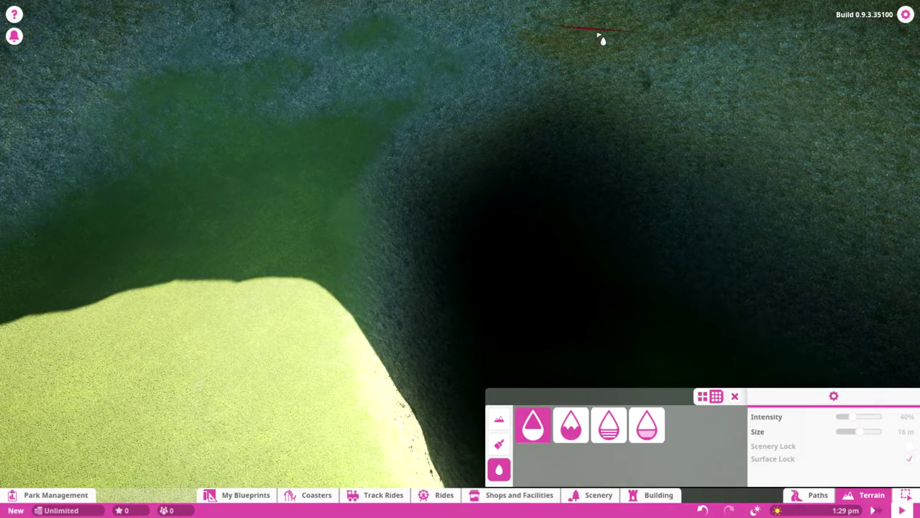
pyautogui.scroll(-3, 320, 194)
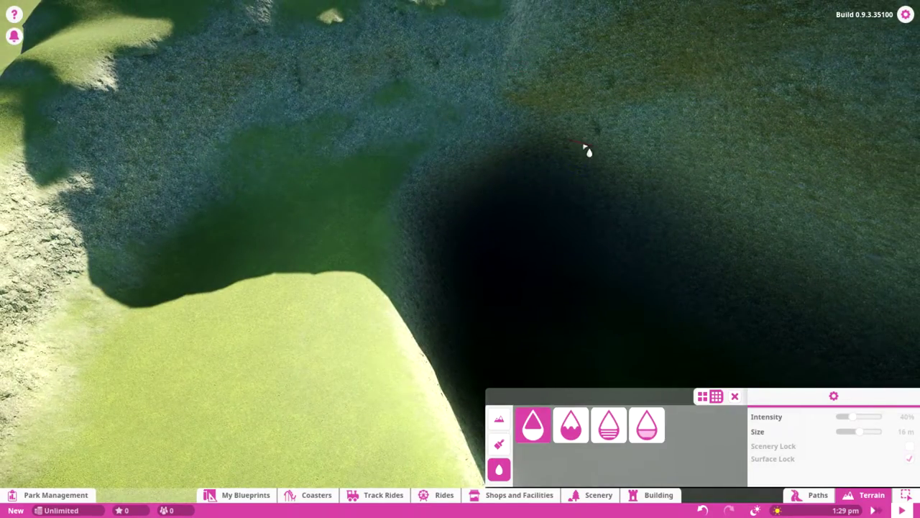
pyautogui.scroll(3, 480, 251)
pyautogui.moveTo(480, 251); pyautogui.dragTo(399, 215)
pyautogui.scroll(-3, 327, 206)
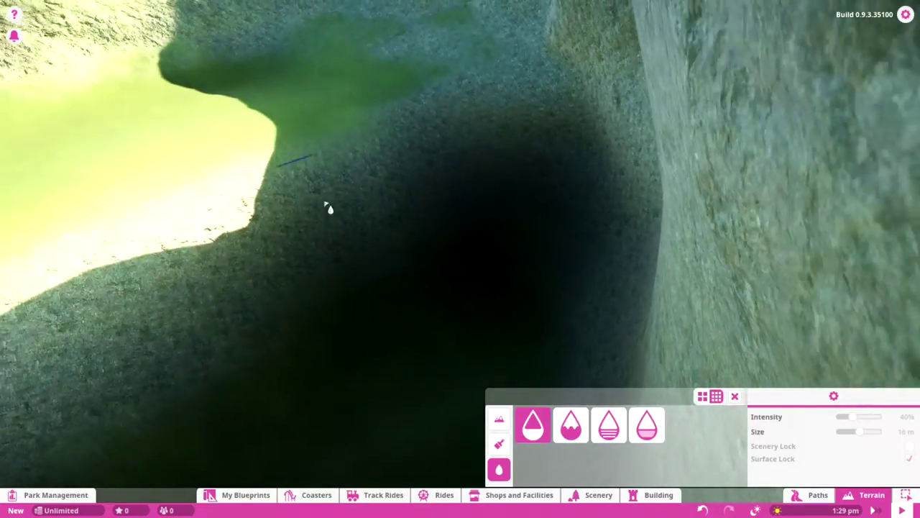
pyautogui.scroll(-5, 417, 302)
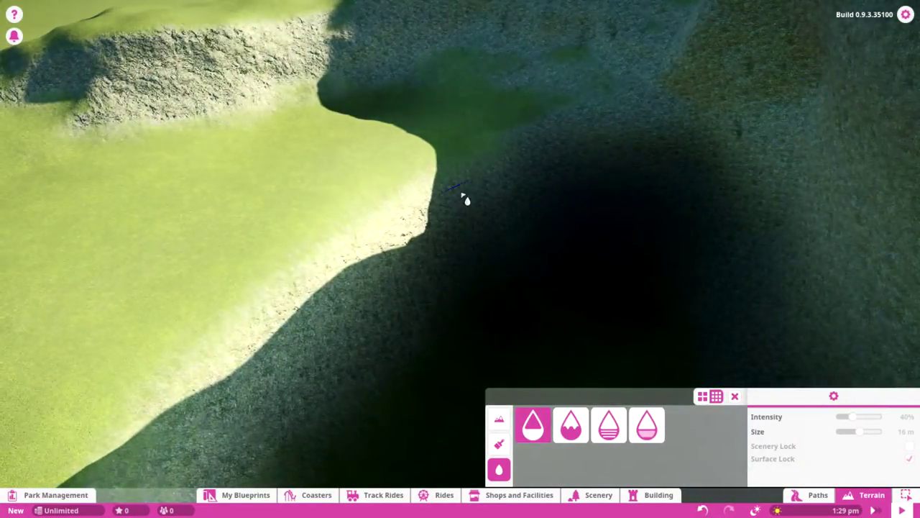
pyautogui.click(486, 237)
# Inspect the pool from above and underwater, replace its calm water with the second, wavier water type, and unpause the park.
pyautogui.scroll(4, 493, 251)
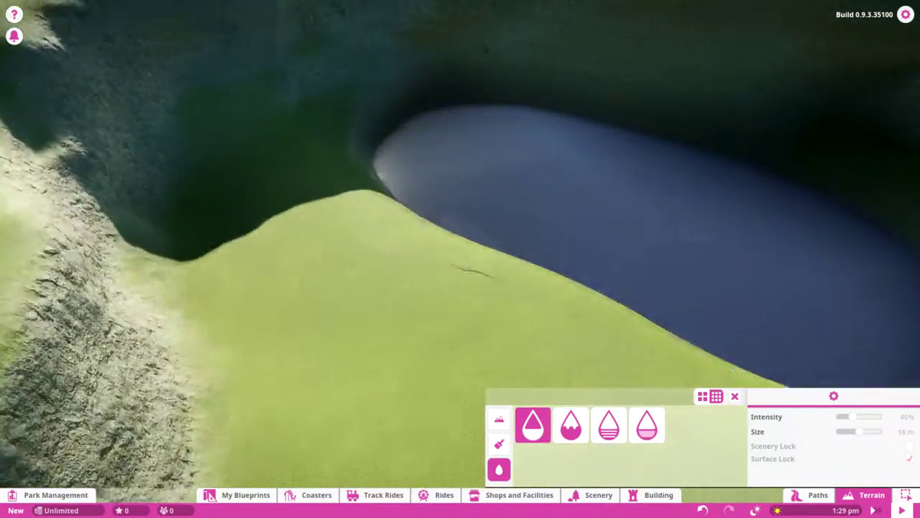
pyautogui.scroll(2, 493, 267)
pyautogui.moveTo(491, 269); pyautogui.dragTo(582, 266)
pyautogui.scroll(4, 493, 266)
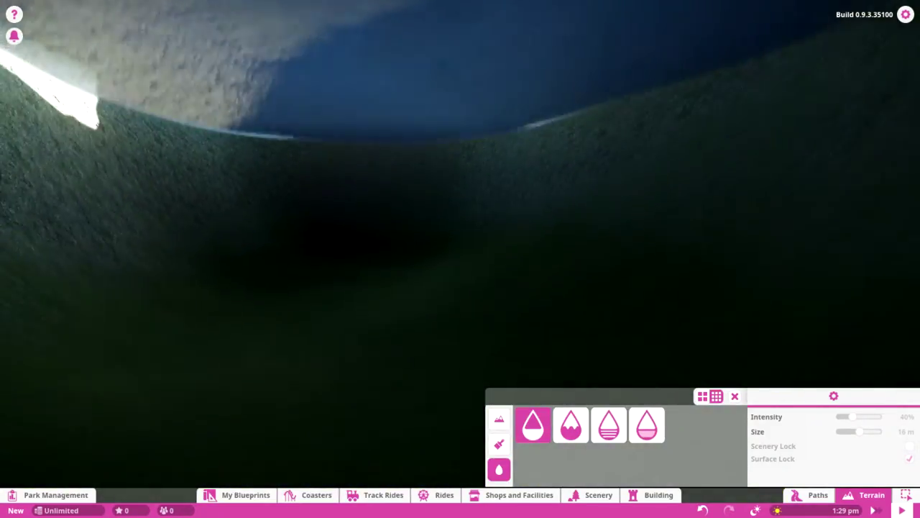
pyautogui.moveTo(493, 267); pyautogui.dragTo(489, 291)
pyautogui.scroll(-5, 460, 259)
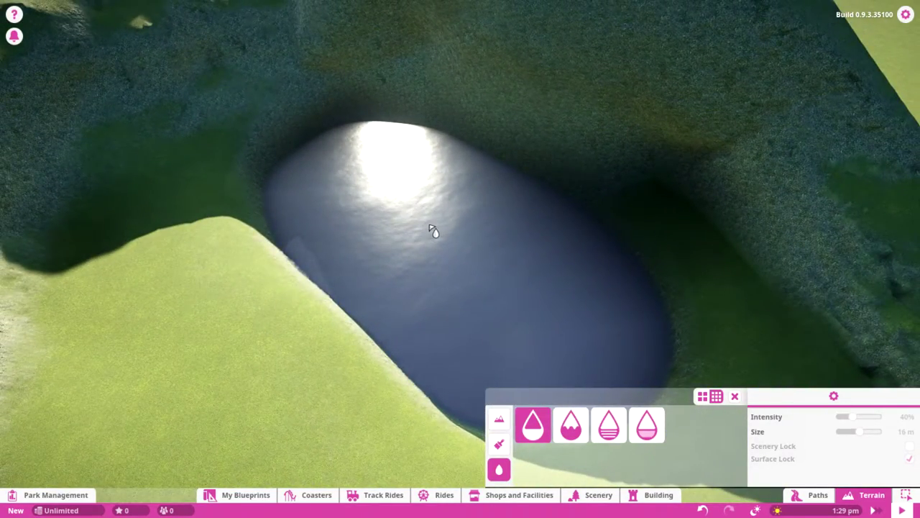
pyautogui.click(434, 231)
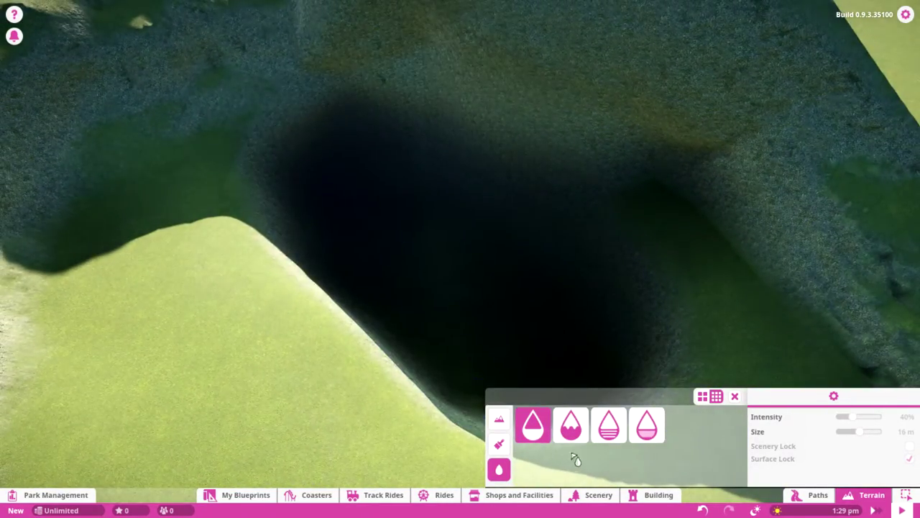
pyautogui.click(433, 142)
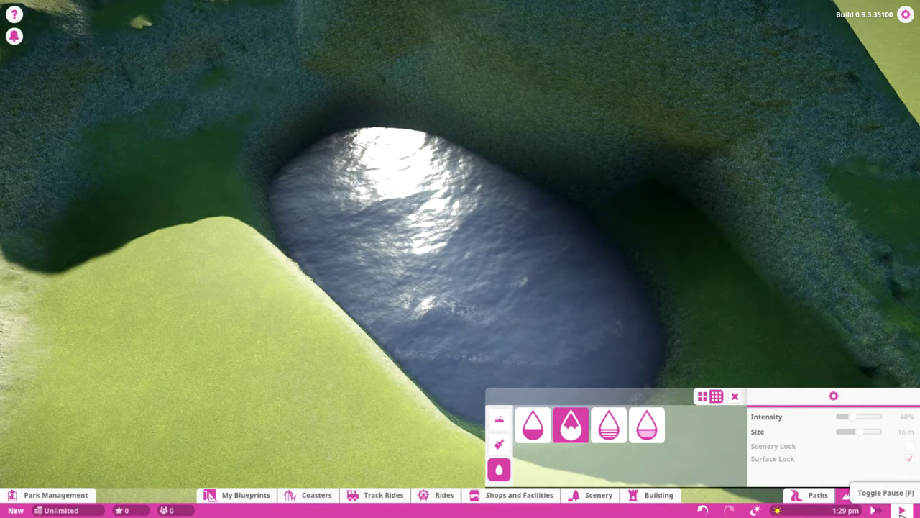
pyautogui.moveTo(549, 332)
pyautogui.mouseDown()
pyautogui.moveTo(547, 277)
pyautogui.moveTo(546, 331)
pyautogui.mouseUp()
pyautogui.scroll(5, 549, 334)
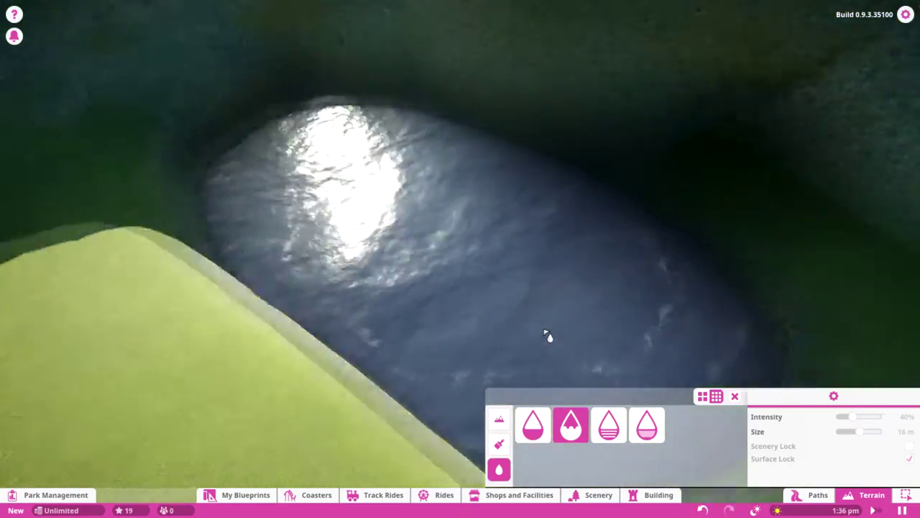
# Replace the wavy water in the pit with the third, greenish water type.
pyautogui.click(470, 205)
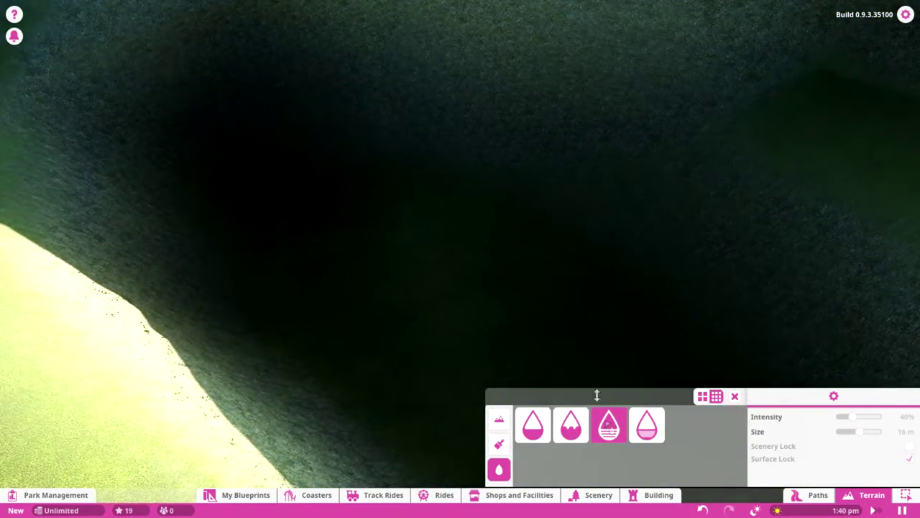
pyautogui.scroll(-5, 378, 99)
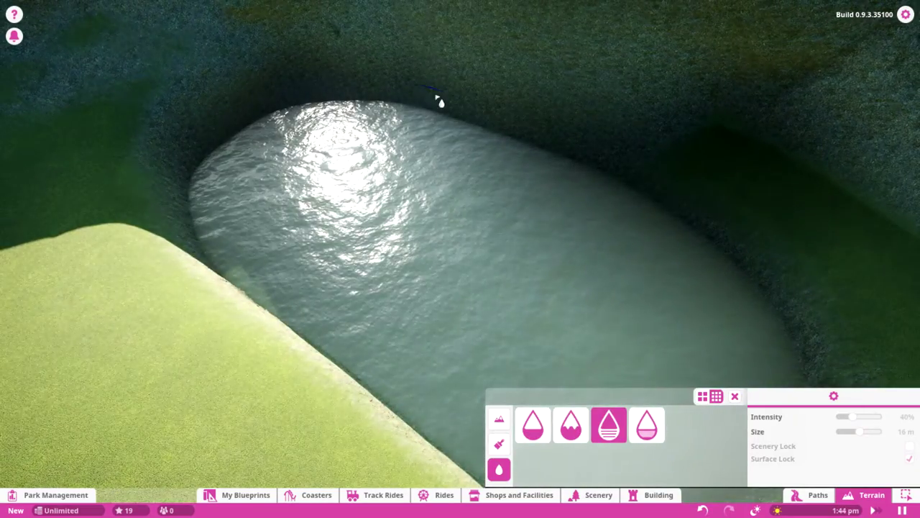
pyautogui.moveTo(452, 124); pyautogui.dragTo(334, 216)
# Drain the greenish water and refill the pit with the fourth, murky brown water type.
pyautogui.click(334, 216)
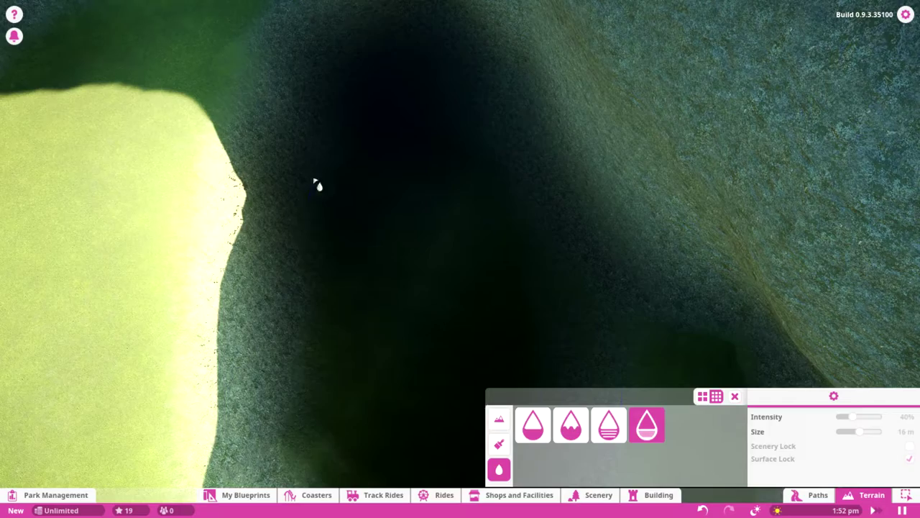
pyautogui.click(295, 107)
pyautogui.moveTo(496, 289)
pyautogui.mouseDown()
pyautogui.moveTo(575, 244)
pyautogui.moveTo(496, 288)
pyautogui.mouseUp()
pyautogui.scroll(-10, 498, 289)
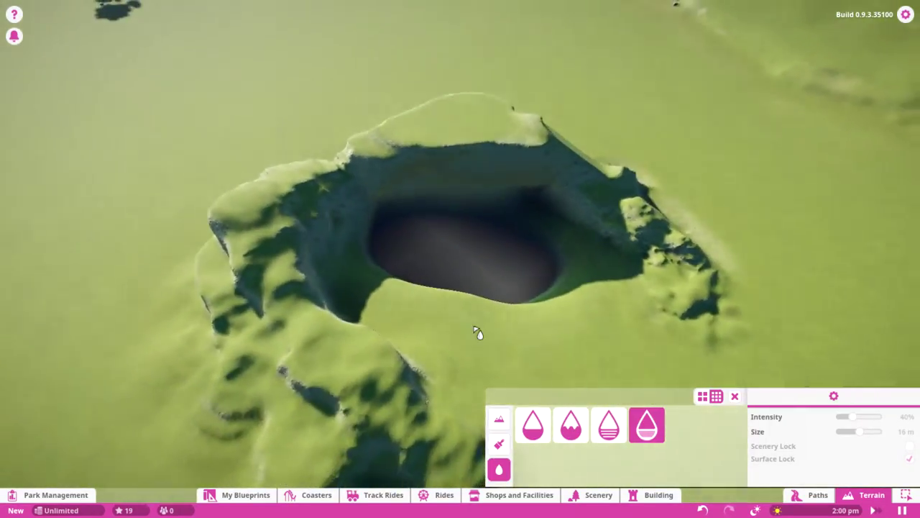
# Remove the murky water and fill the pit with Calm Water again.
pyautogui.click(415, 250)
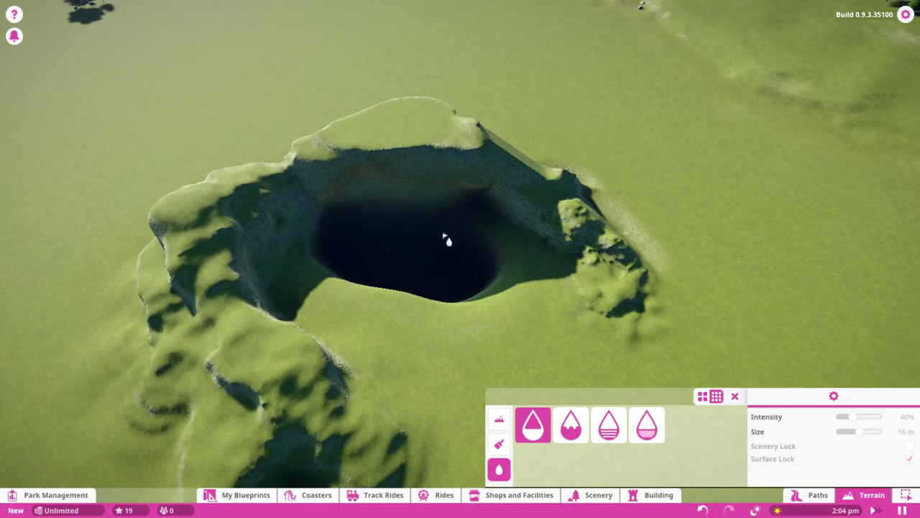
pyautogui.moveTo(538, 320)
pyautogui.mouseDown()
pyautogui.moveTo(575, 266)
pyautogui.moveTo(539, 321)
pyautogui.mouseUp()
pyautogui.scroll(5, 537, 324)
pyautogui.scroll(-8, 533, 331)
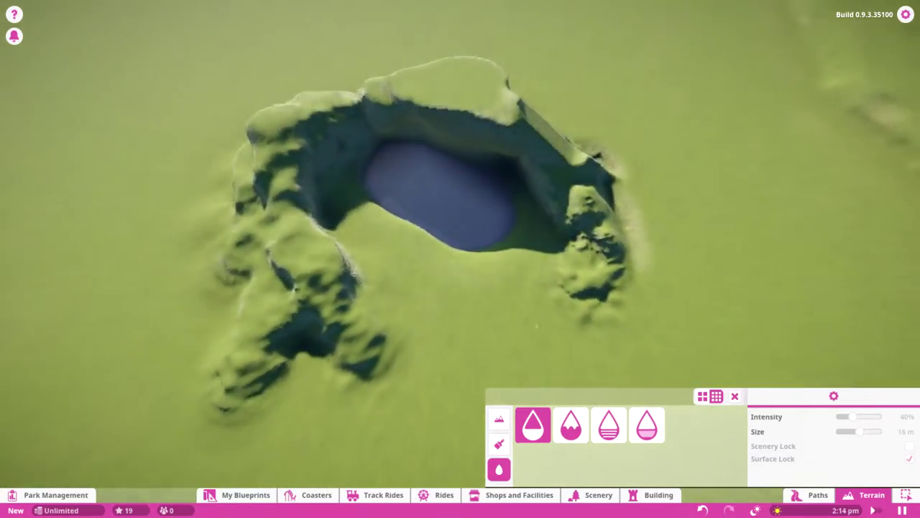
pyautogui.moveTo(536, 326); pyautogui.dragTo(532, 352)
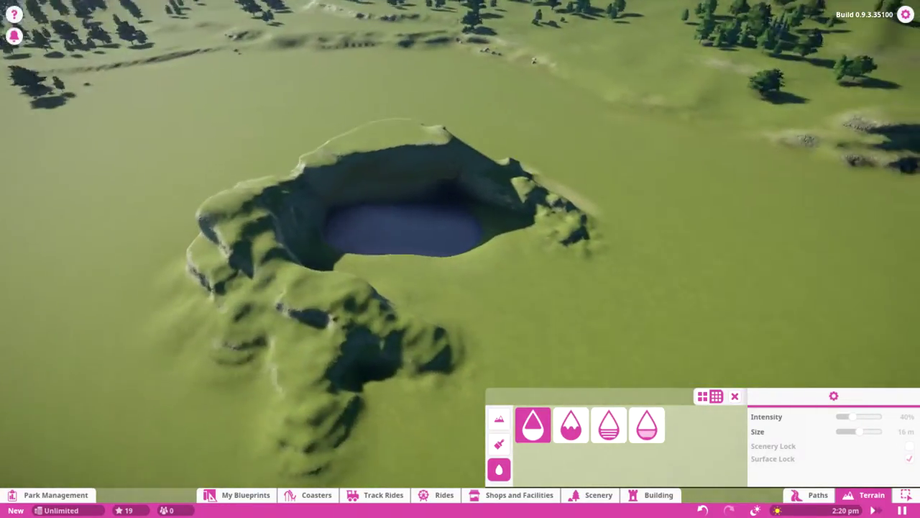
# Return to the terrain sculpting tools and read the description of the Surface Lock option.
pyautogui.click(496, 421)
pyautogui.press('d')
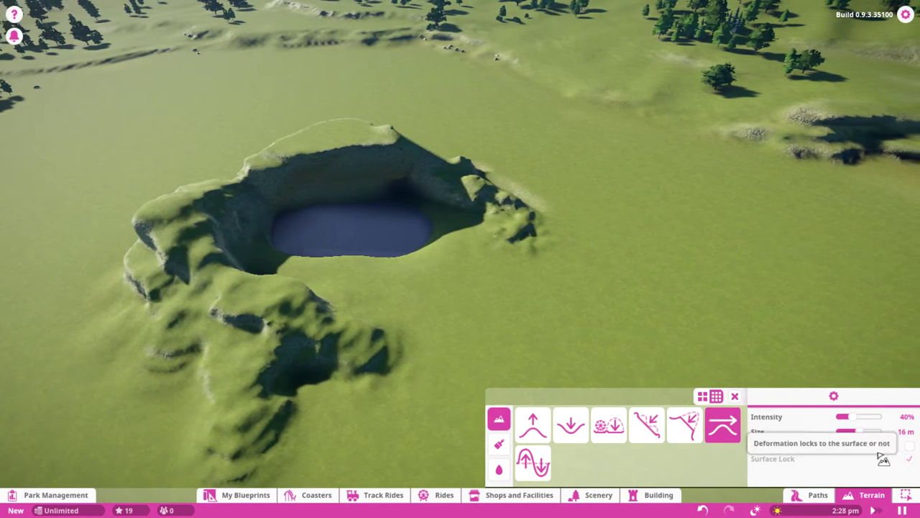
pyautogui.scroll(5, 634, 337)
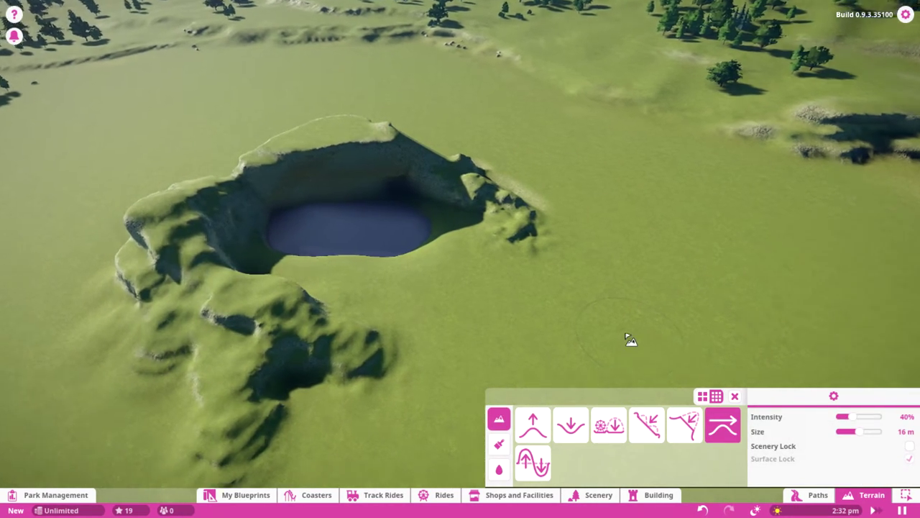
# Place the Mausoleum blueprint on the flat grass beside the rocky ridge, rotated in 15° steps so its entrance stairs face the viewer.
pyautogui.click(243, 494)
pyautogui.scroll(-2, 366, 446)
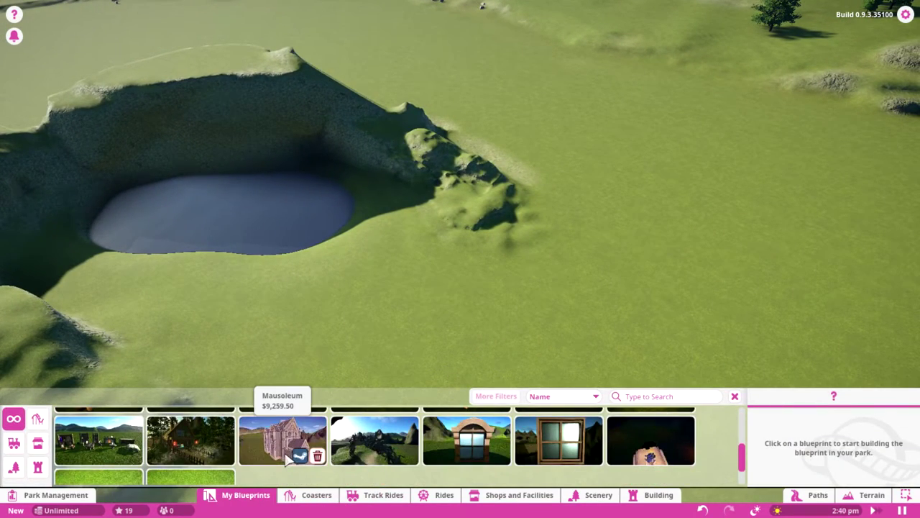
pyautogui.click(286, 457)
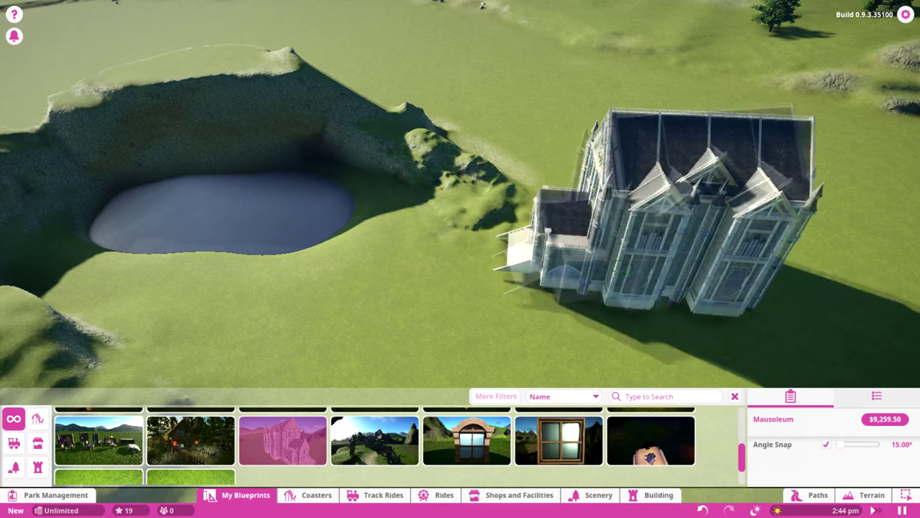
pyautogui.press('z')
pyautogui.press('z')
pyautogui.press('z')
pyautogui.press('z')
pyautogui.press('z')
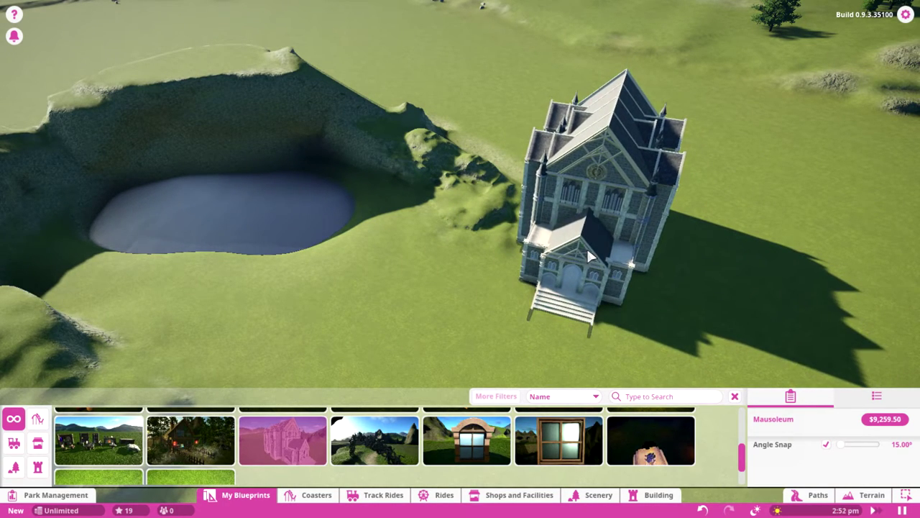
pyautogui.click(587, 246)
pyautogui.scroll(5, 618, 338)
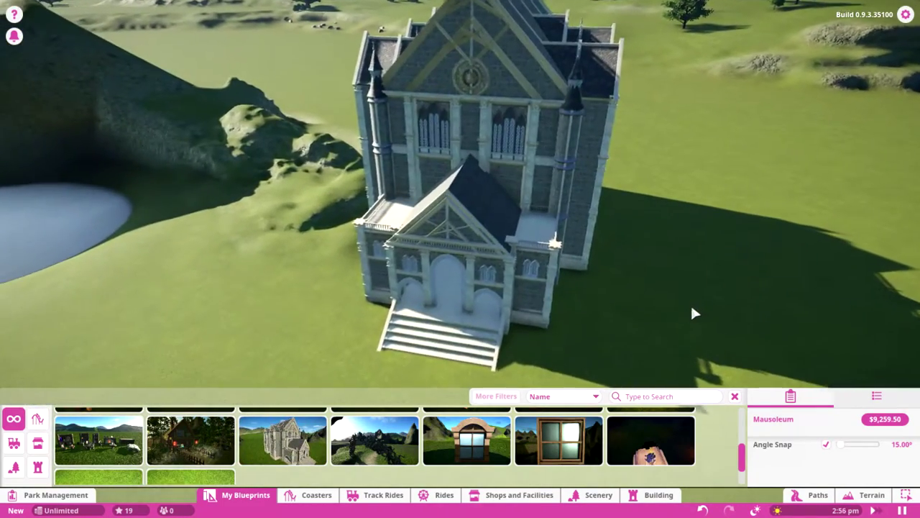
# Switch to the terrain Pull tool and set its intensity to 100%, with Surface Lock on and Scenery Lock off.
pyautogui.press('Escape')
pyautogui.click(848, 492)
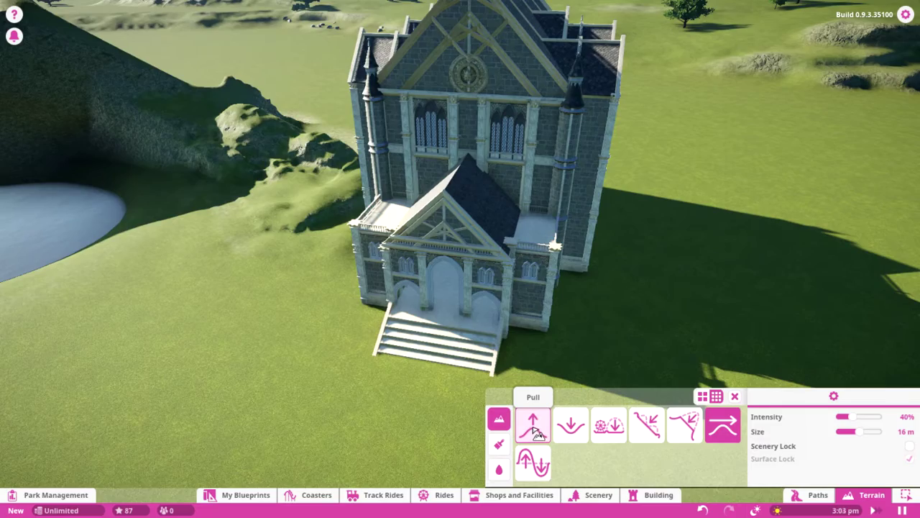
pyautogui.moveTo(488, 279); pyautogui.dragTo(480, 277)
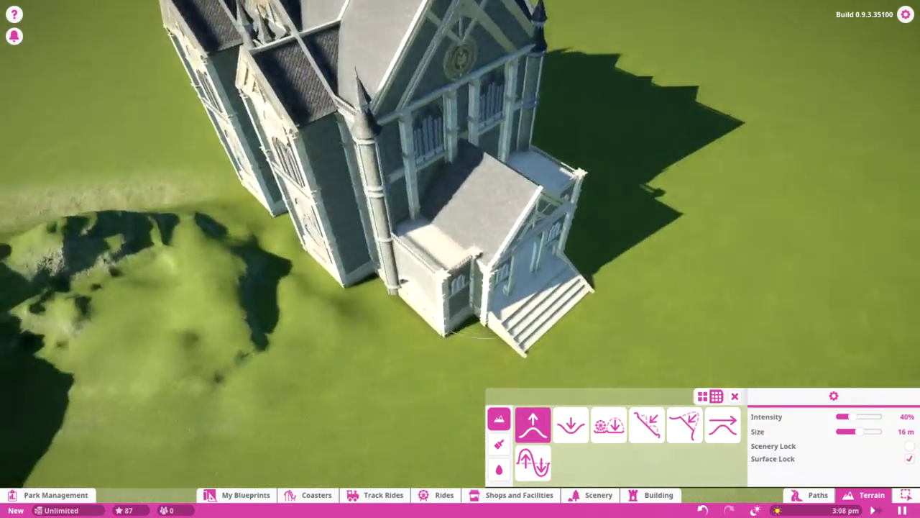
pyautogui.press('a')
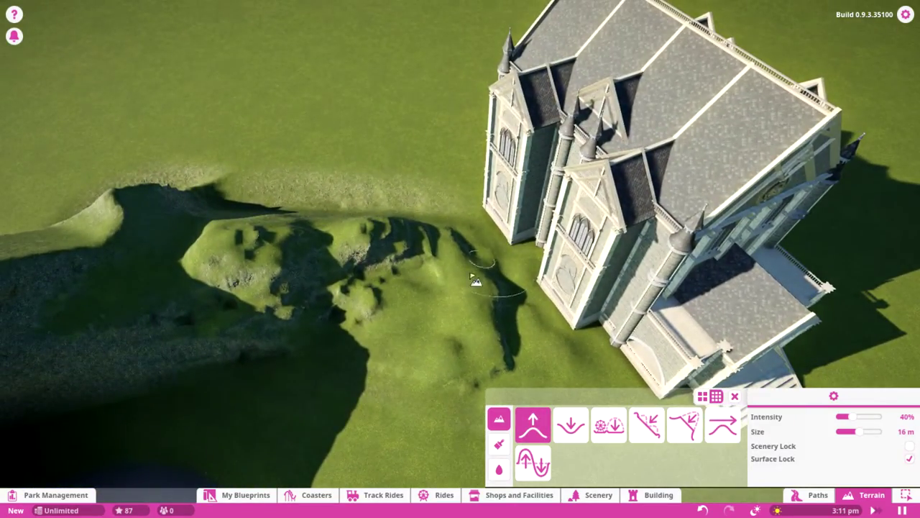
pyautogui.press('d')
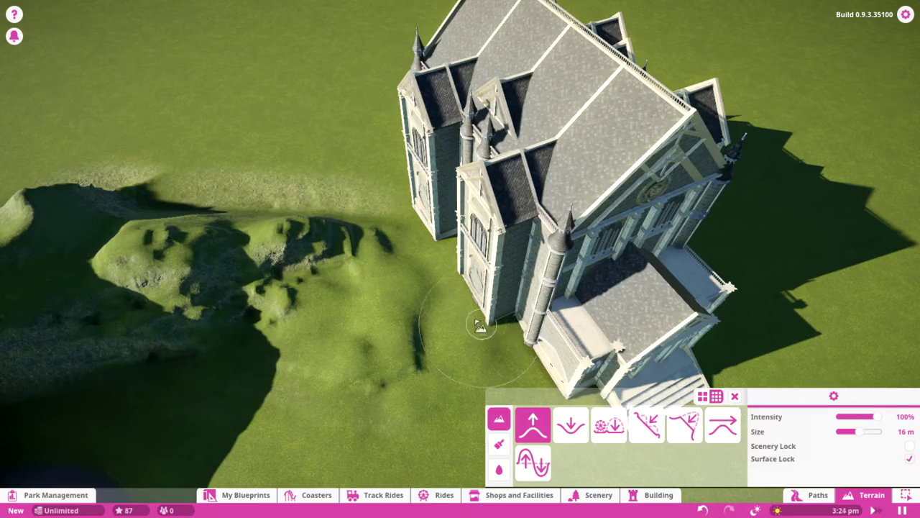
# Try raising a mound into the Mausoleum's corner beside the porch with Scenery Lock off, inspect it through the entrance, and undo it.
pyautogui.press('d')
pyautogui.moveTo(526, 293); pyautogui.dragTo(371, 280)
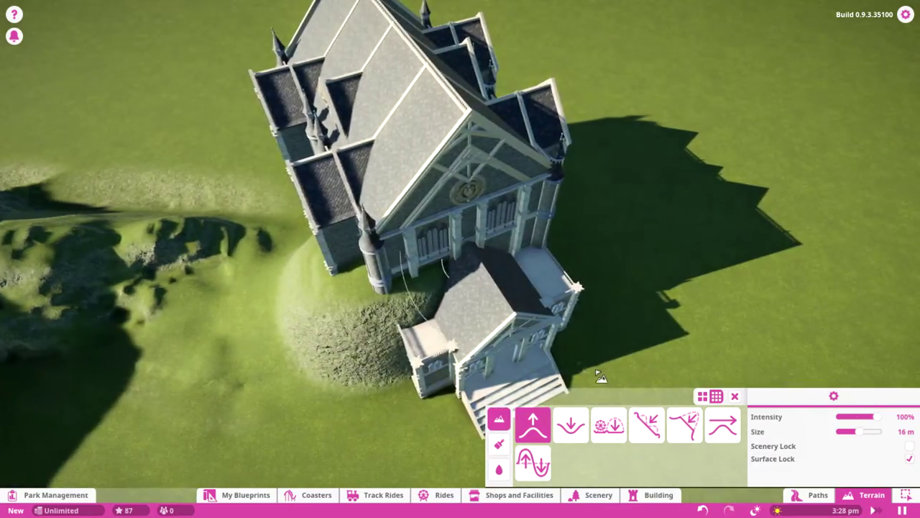
pyautogui.moveTo(600, 376); pyautogui.dragTo(593, 373)
pyautogui.scroll(6, 593, 371)
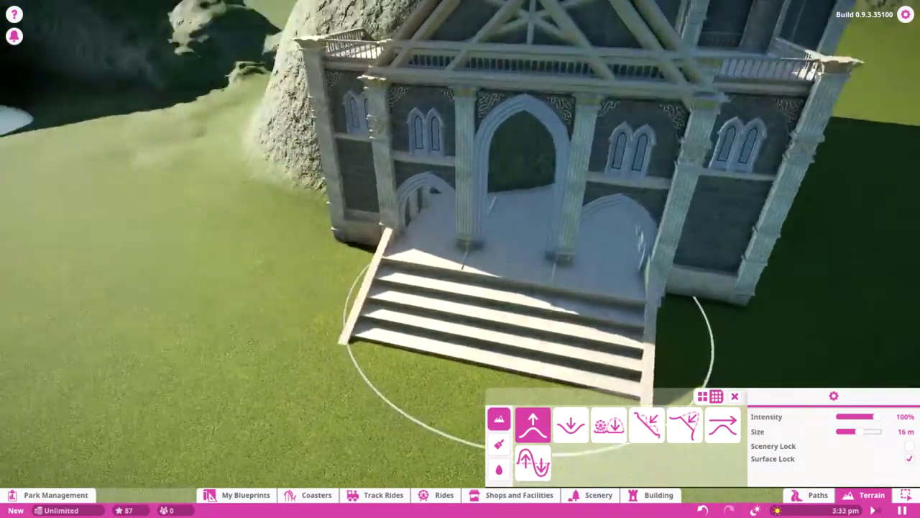
pyautogui.scroll(8, 528, 356)
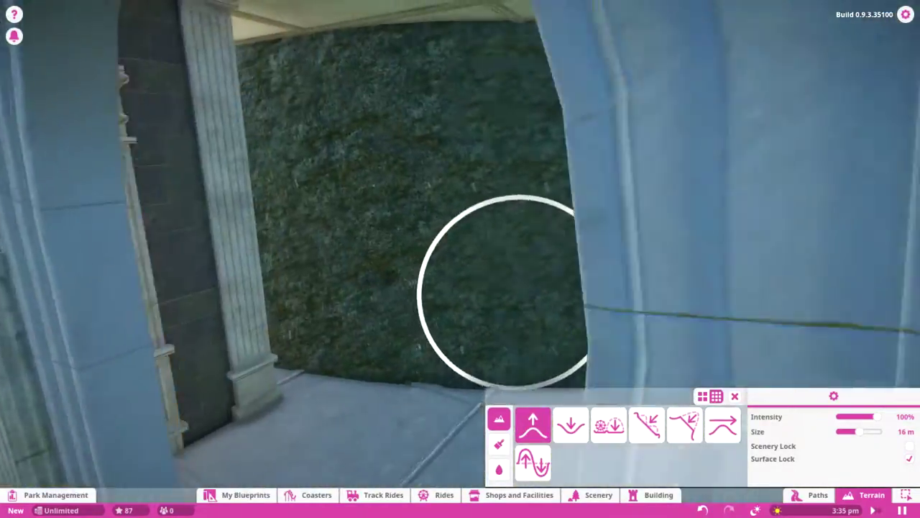
pyautogui.scroll(-10, 523, 291)
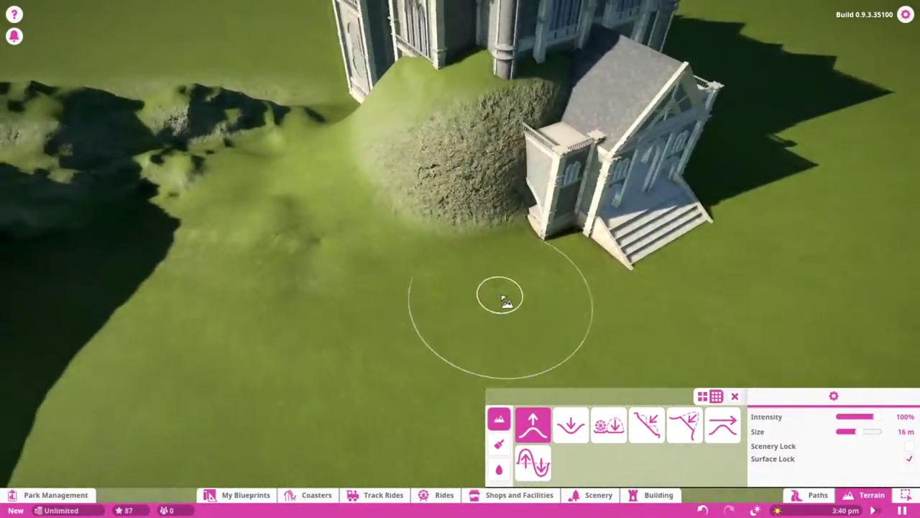
pyautogui.hotkey('ctrl', 'z')
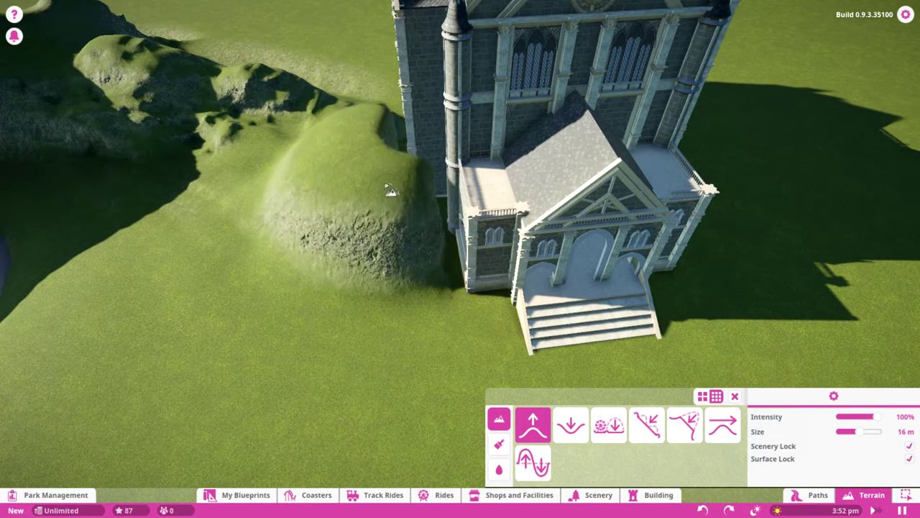
# With Scenery Lock on, pull up a tall, broad hill against the Mausoleum's side wall facing the rocky ridge.
pyautogui.moveTo(390, 190); pyautogui.dragTo(387, 246)
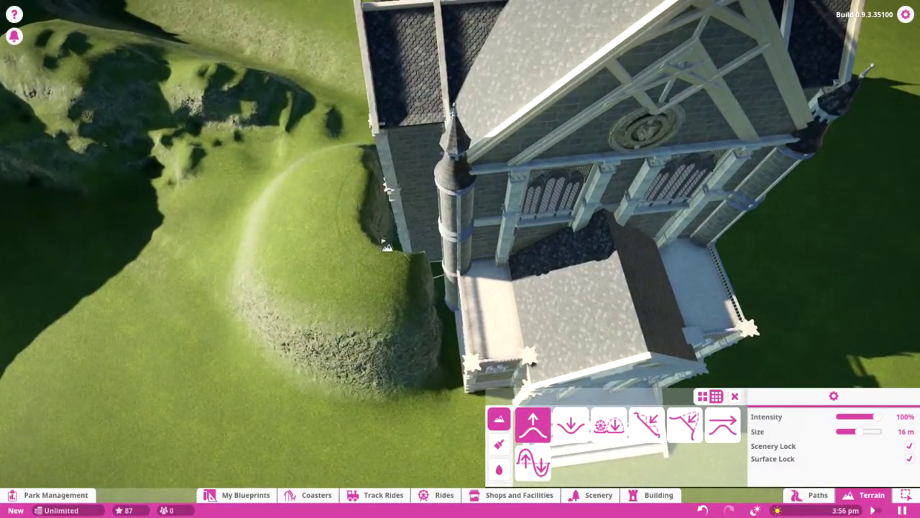
pyautogui.scroll(5, 424, 277)
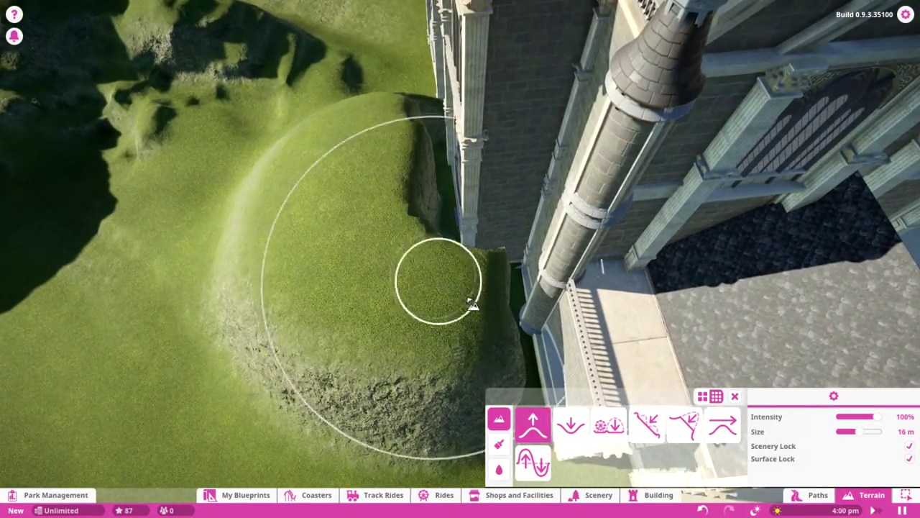
pyautogui.scroll(-4, 463, 294)
pyautogui.moveTo(385, 137); pyautogui.dragTo(391, 121)
pyautogui.scroll(-2, 409, 135)
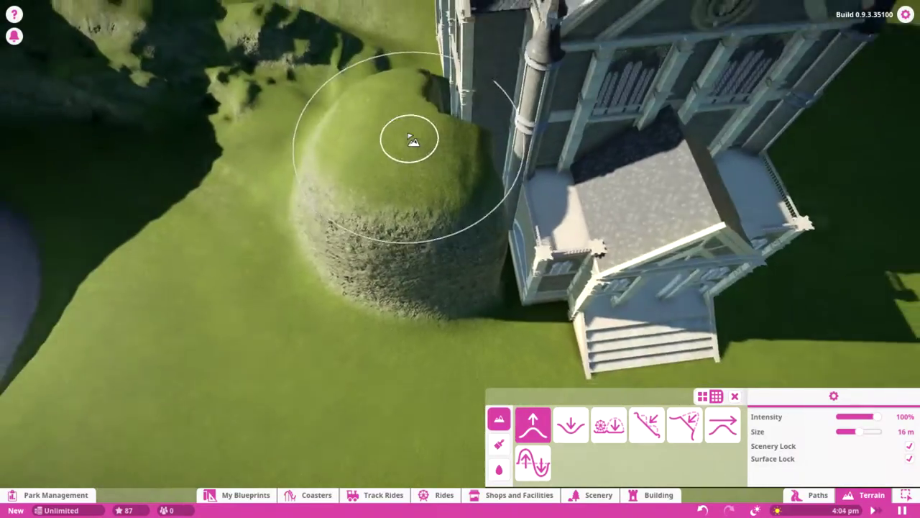
pyautogui.scroll(-3, 412, 143)
pyautogui.press('e')
pyautogui.moveTo(424, 249)
pyautogui.mouseDown()
pyautogui.moveTo(386, 195)
pyautogui.moveTo(369, 196)
pyautogui.mouseUp()
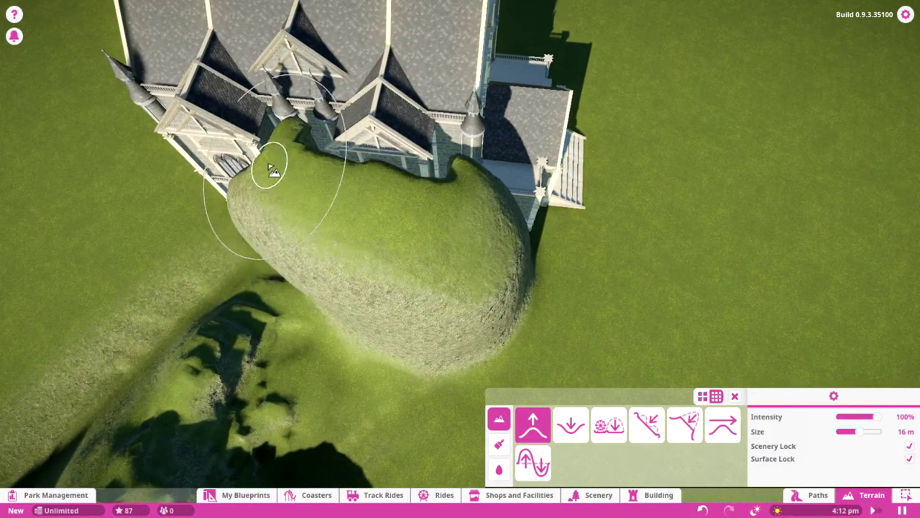
# Extend the hill along the rear of the Mausoleum's side wall and undo the last pull.
pyautogui.moveTo(208, 36); pyautogui.dragTo(214, 128)
pyautogui.press('e')
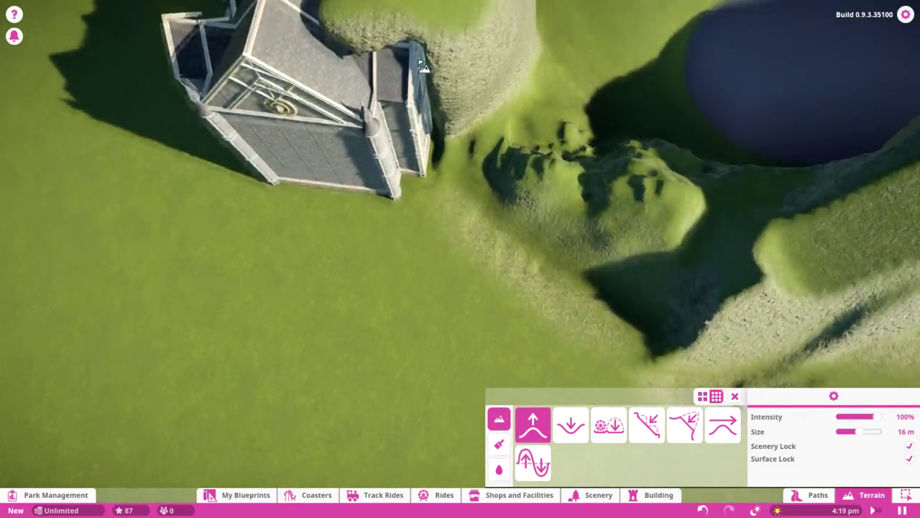
pyautogui.press('w')
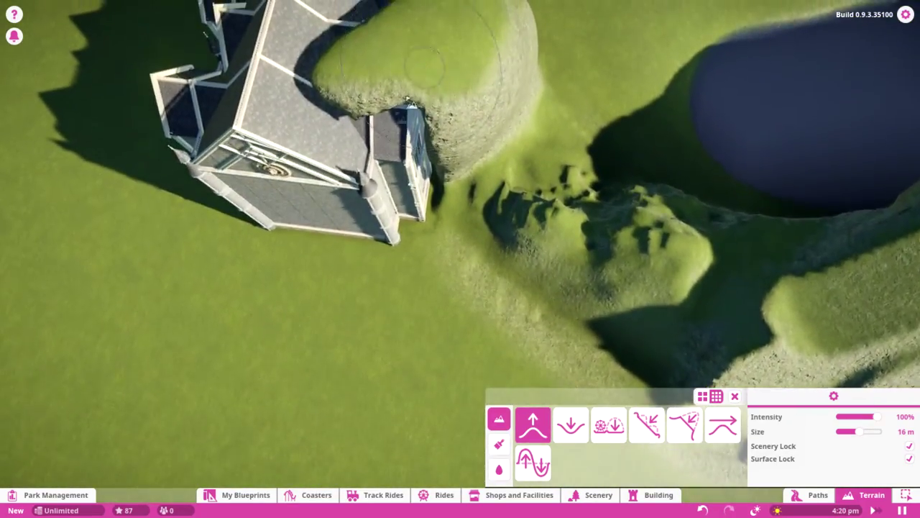
pyautogui.hotkey('ctrl', 'z')
# Raise the hill behind the rocky ridge further so it curves over the Mausoleum's roof.
pyautogui.moveTo(450, 201); pyautogui.dragTo(437, 102)
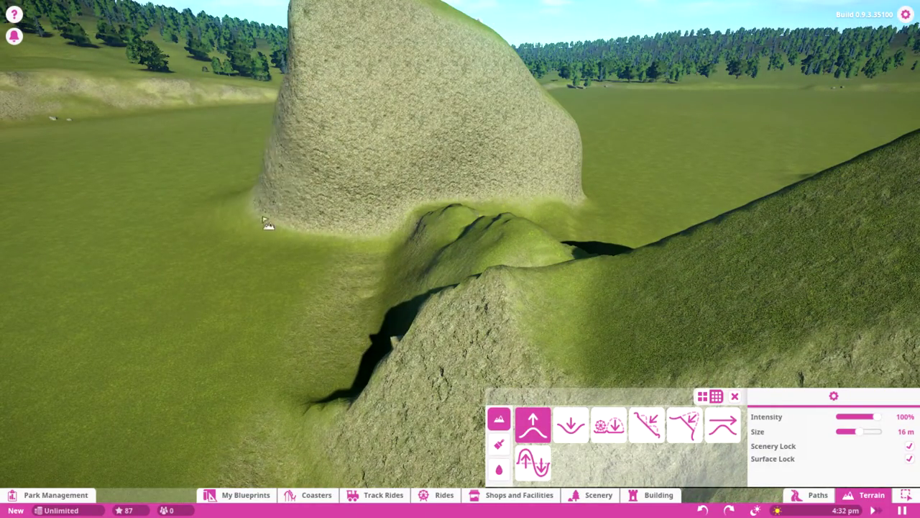
pyautogui.moveTo(581, 134); pyautogui.dragTo(481, 364)
pyautogui.press('d')
pyautogui.press('w')
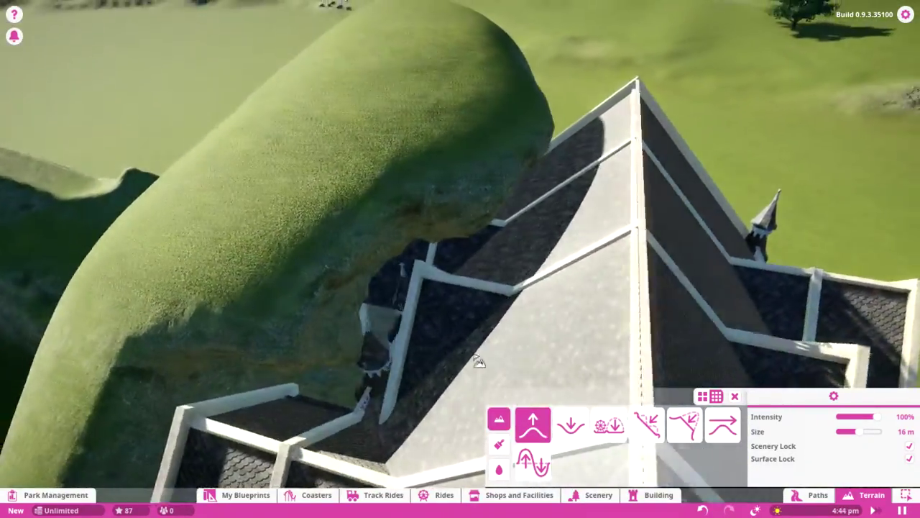
# Push the terrain down at 100% intensity in the recess between the hill and the Mausoleum's side wall.
pyautogui.press('s')
pyautogui.click(570, 425)
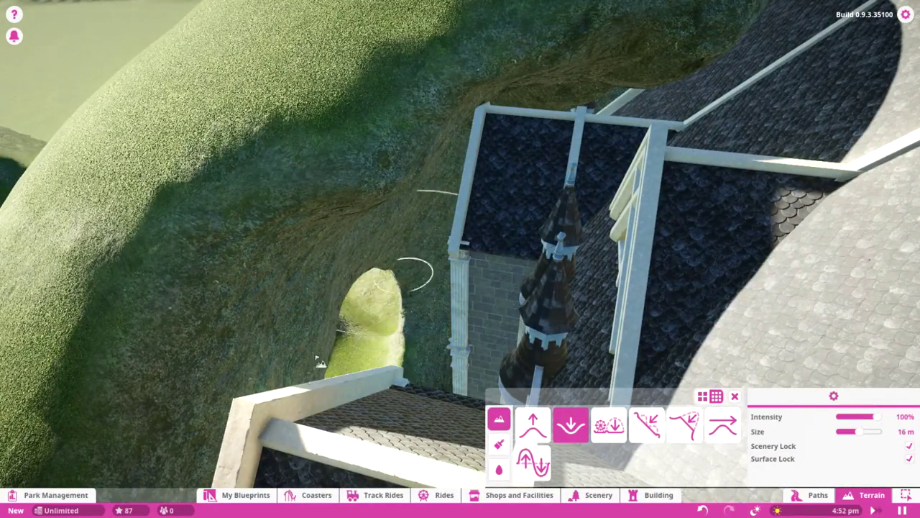
pyautogui.press('s')
pyautogui.scroll(-6, 474, 302)
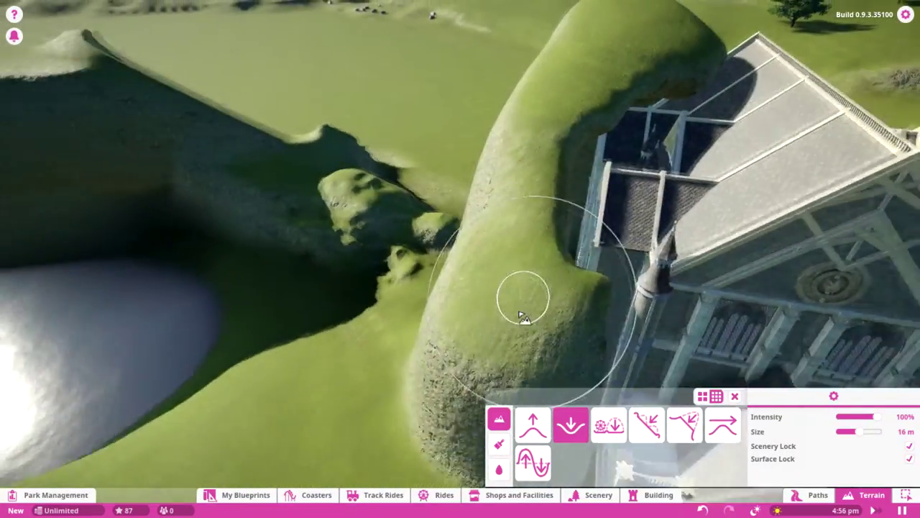